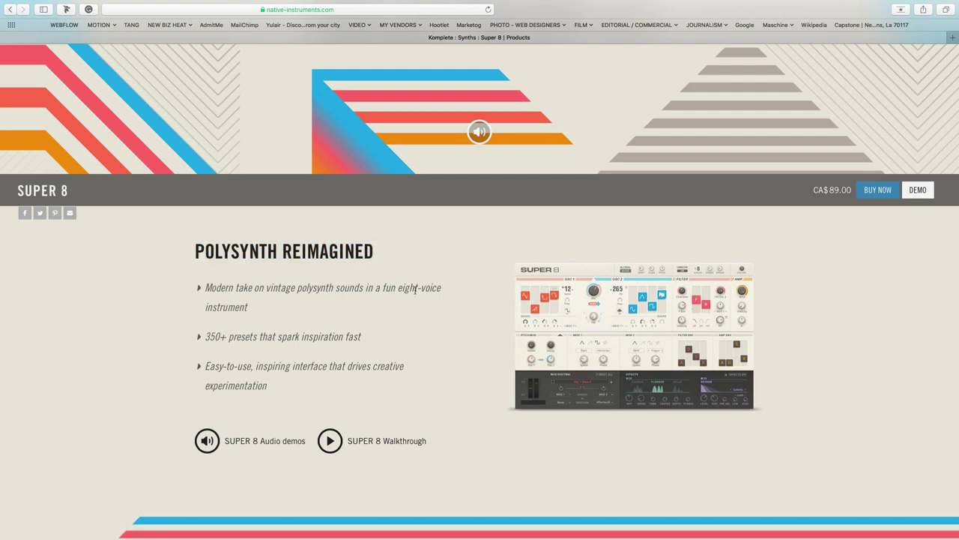
- Examine the Super 8 product page's introduction, interface slideshow and Designed for Tweaking section, stepping the slideshow to Mod Control
{"action": "scroll", "coordinate": [449, 298], "scroll_direction": "down", "scroll_amount": 5}
{"action": "scroll", "coordinate": [450, 299], "scroll_direction": "up", "scroll_amount": 6}
{"action": "scroll", "coordinate": [449, 300], "scroll_direction": "down", "scroll_amount": 3}
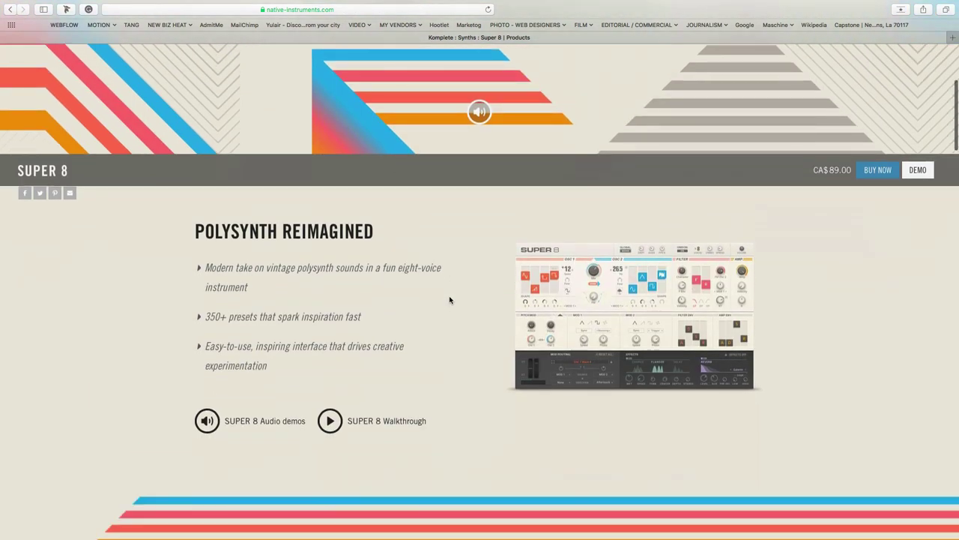
{"action": "scroll", "coordinate": [450, 300], "scroll_direction": "down", "scroll_amount": 4}
{"action": "scroll", "coordinate": [450, 300], "scroll_direction": "down", "scroll_amount": 4}
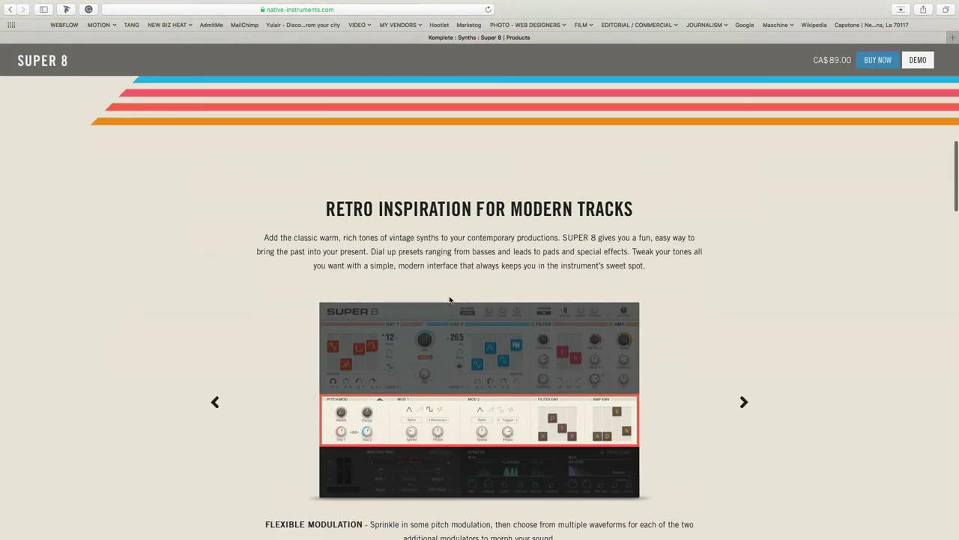
{"action": "left_click", "coordinate": [741, 355]}
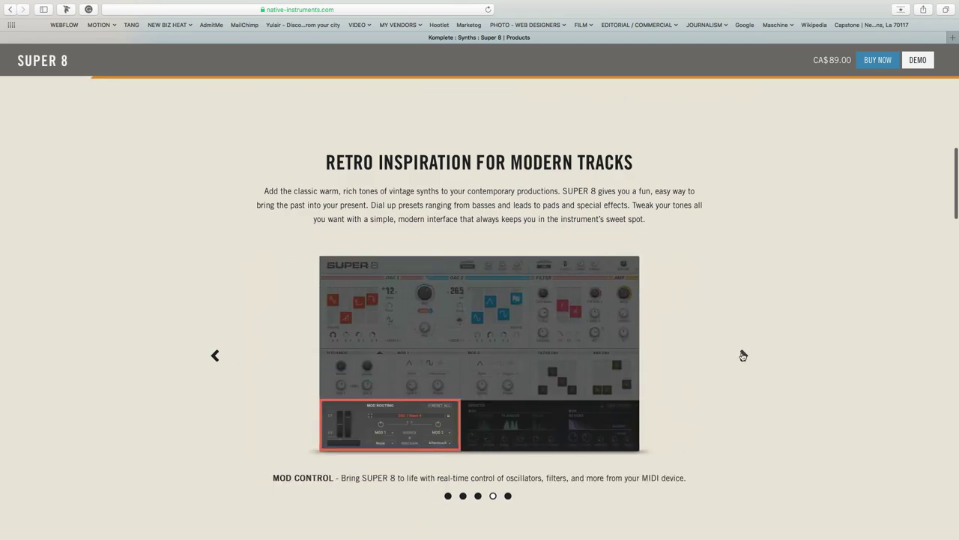
{"action": "scroll", "coordinate": [743, 355], "scroll_direction": "down", "scroll_amount": 6}
{"action": "scroll", "coordinate": [742, 355], "scroll_direction": "down", "scroll_amount": 15}
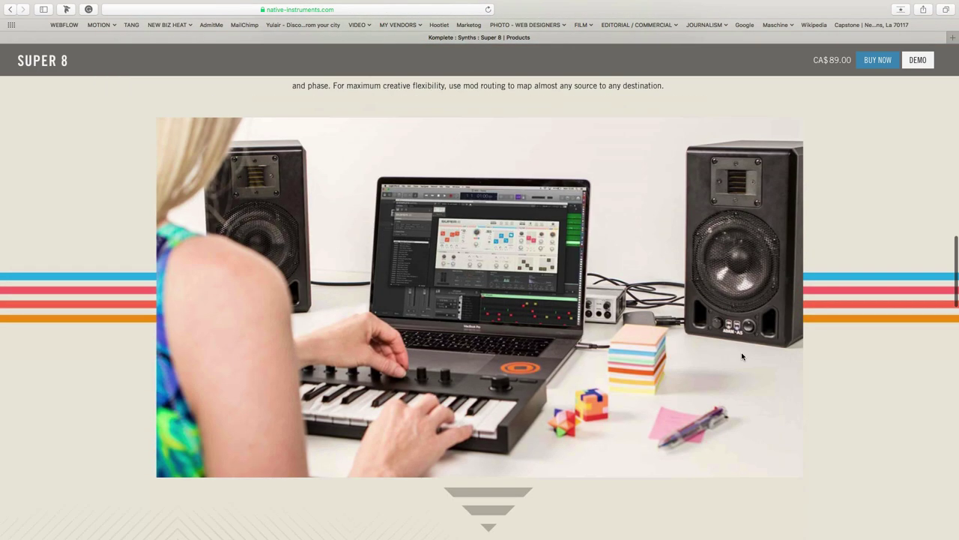
{"action": "scroll", "coordinate": [742, 356], "scroll_direction": "up", "scroll_amount": 20}
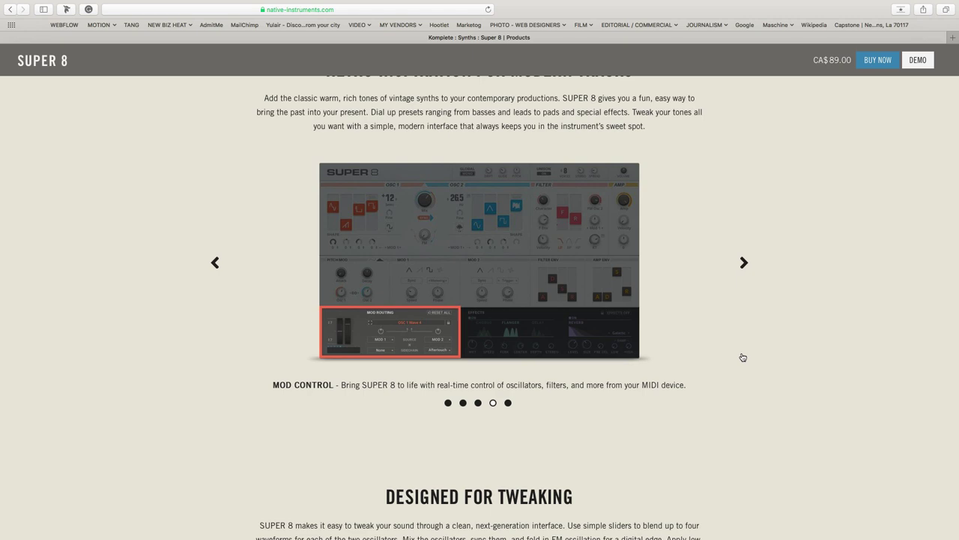
{"action": "scroll", "coordinate": [743, 281], "scroll_direction": "up", "scroll_amount": 15}
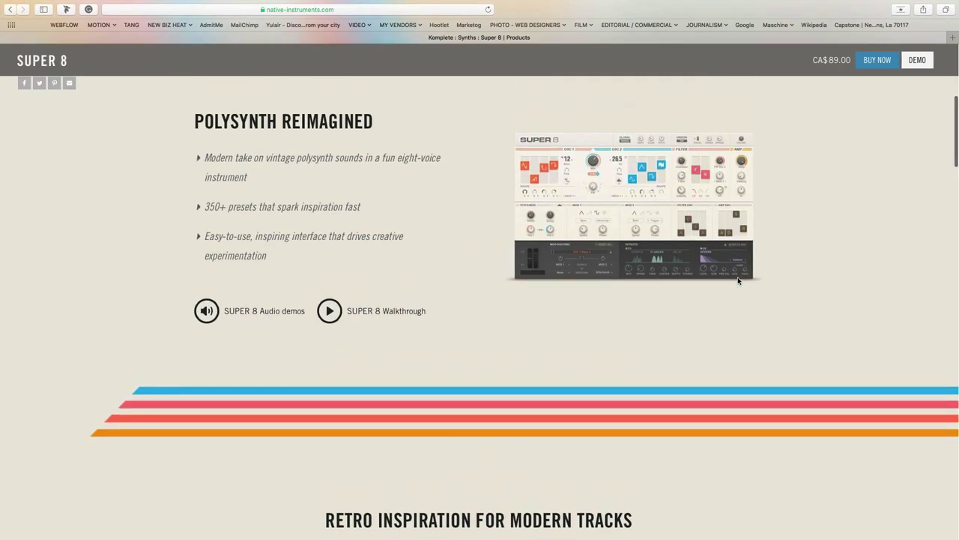
{"action": "scroll", "coordinate": [738, 280], "scroll_direction": "up", "scroll_amount": 5}
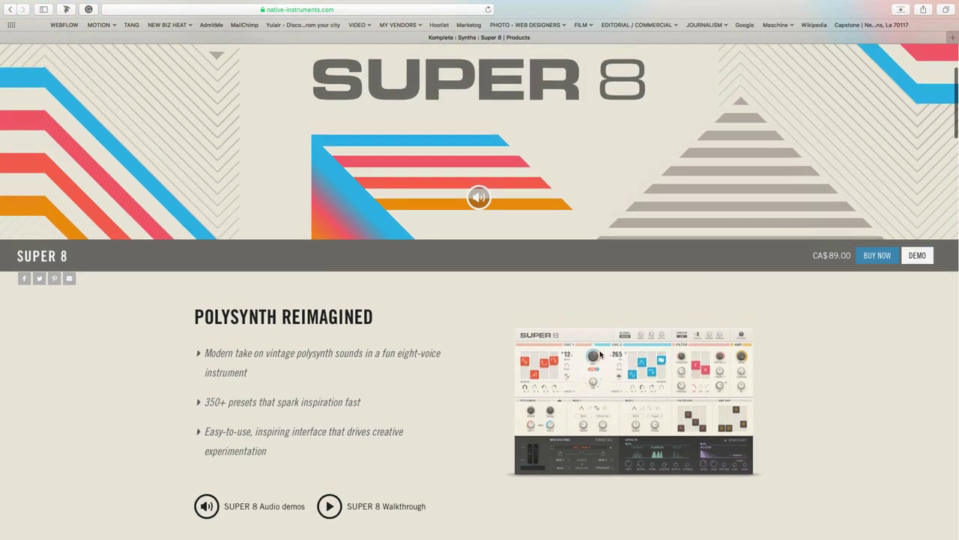
{"action": "scroll", "coordinate": [735, 352], "scroll_direction": "up", "scroll_amount": 6}
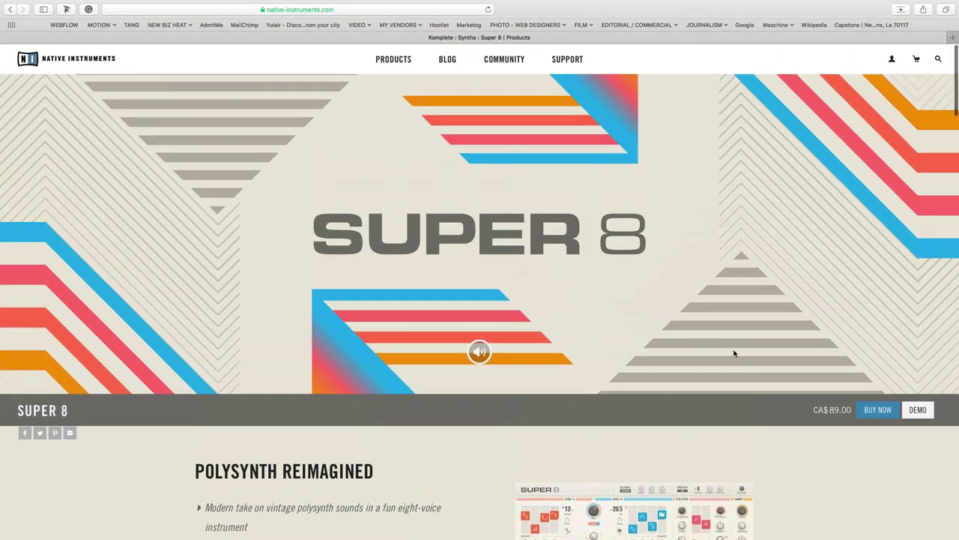
- Review the Super 8 page down to Related Products and advance the interface slideshow to and past the Classic Effects slide
{"action": "scroll", "coordinate": [613, 189], "scroll_direction": "down", "scroll_amount": 20}
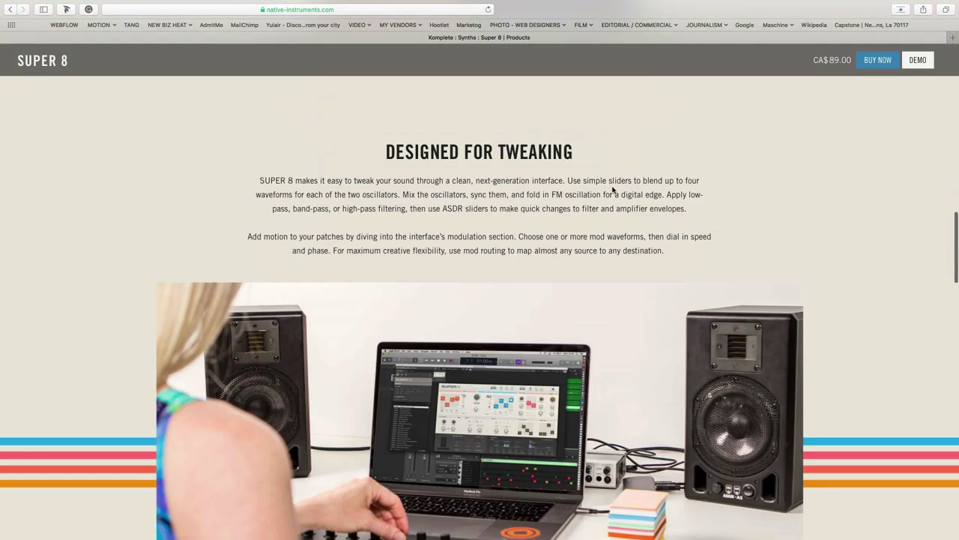
{"action": "scroll", "coordinate": [612, 190], "scroll_direction": "down", "scroll_amount": 20}
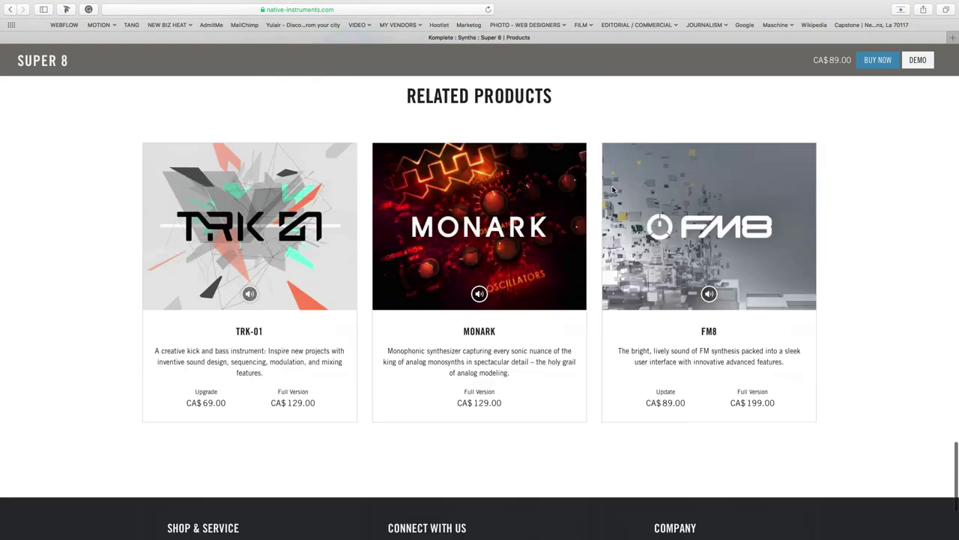
{"action": "scroll", "coordinate": [612, 190], "scroll_direction": "up", "scroll_amount": 20}
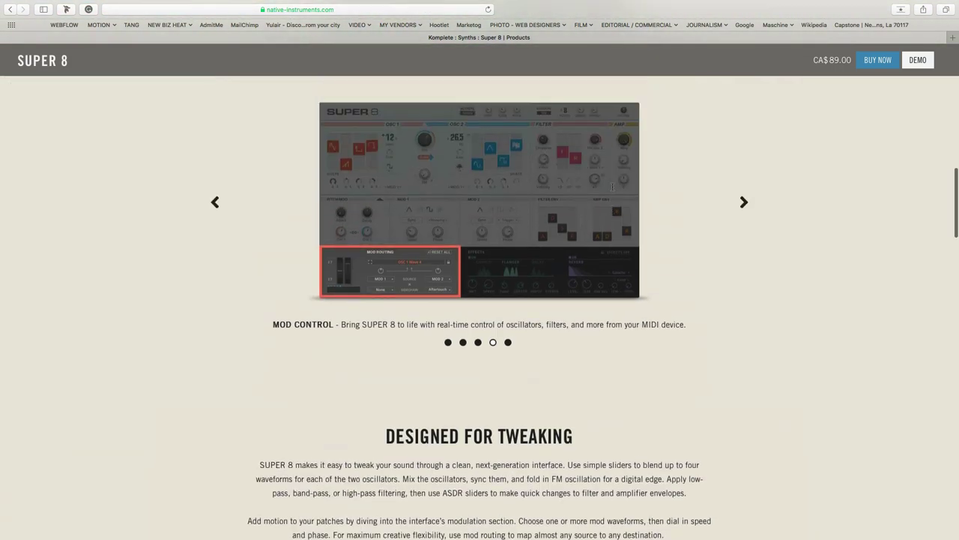
{"action": "left_click", "coordinate": [744, 310]}
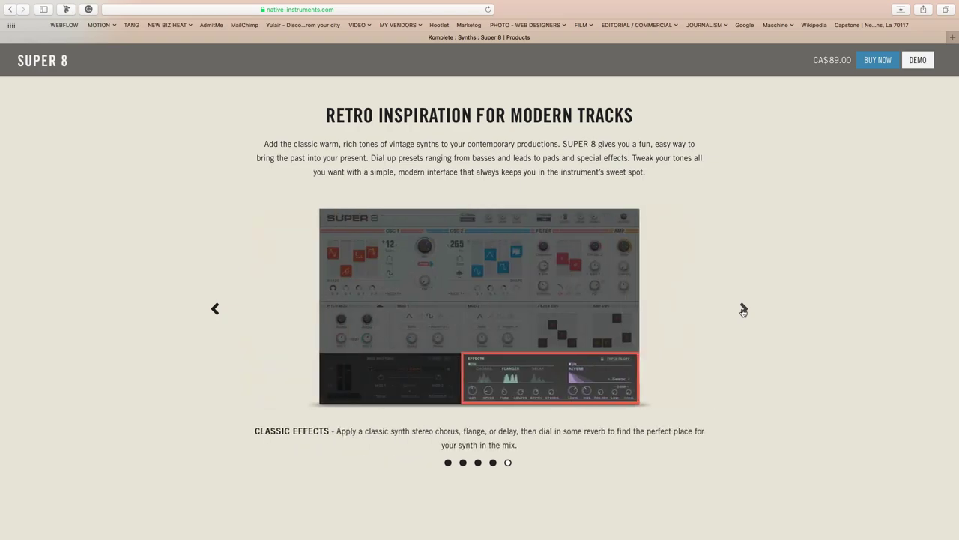
{"action": "left_click", "coordinate": [743, 309]}
{"action": "scroll", "coordinate": [745, 311], "scroll_direction": "up", "scroll_amount": 10}
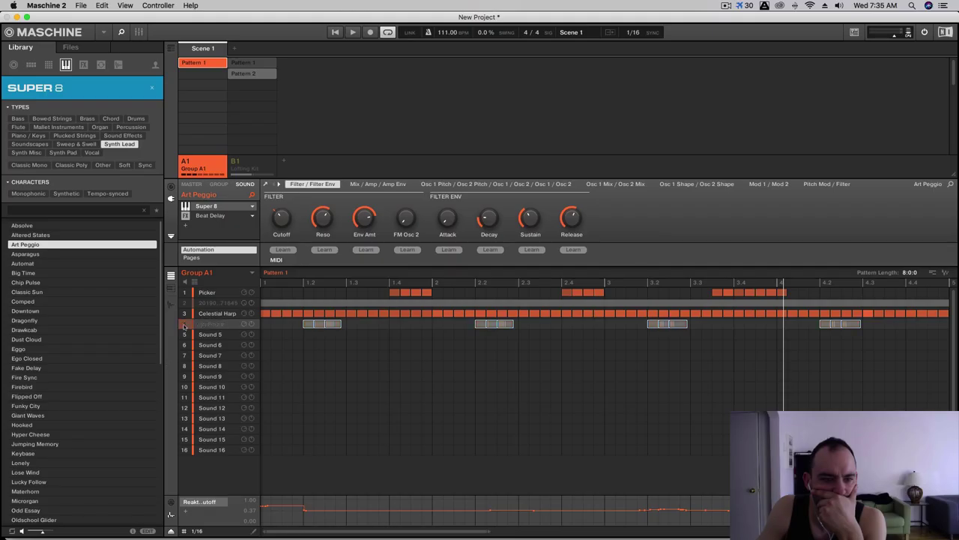
- In Maschine, play Pattern 1 from the start and adjust the Picker sound's filter Character in its Super 8 interface
{"action": "left_click", "coordinate": [335, 31]}
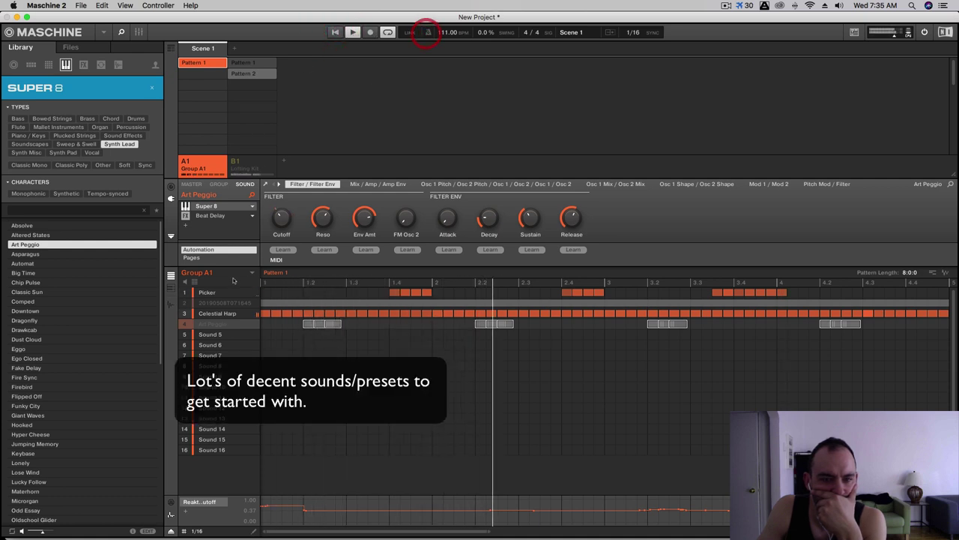
{"action": "left_click", "coordinate": [206, 293]}
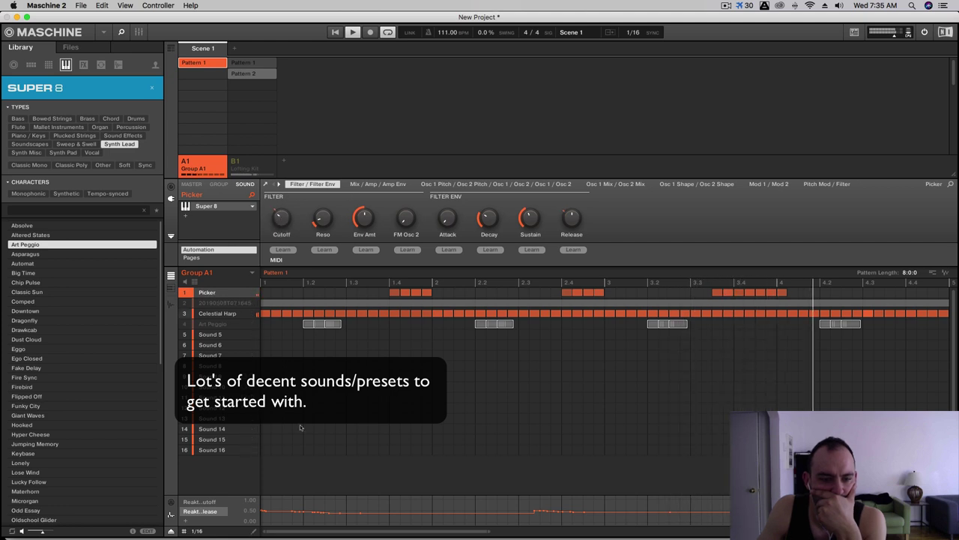
{"action": "left_click", "coordinate": [265, 184]}
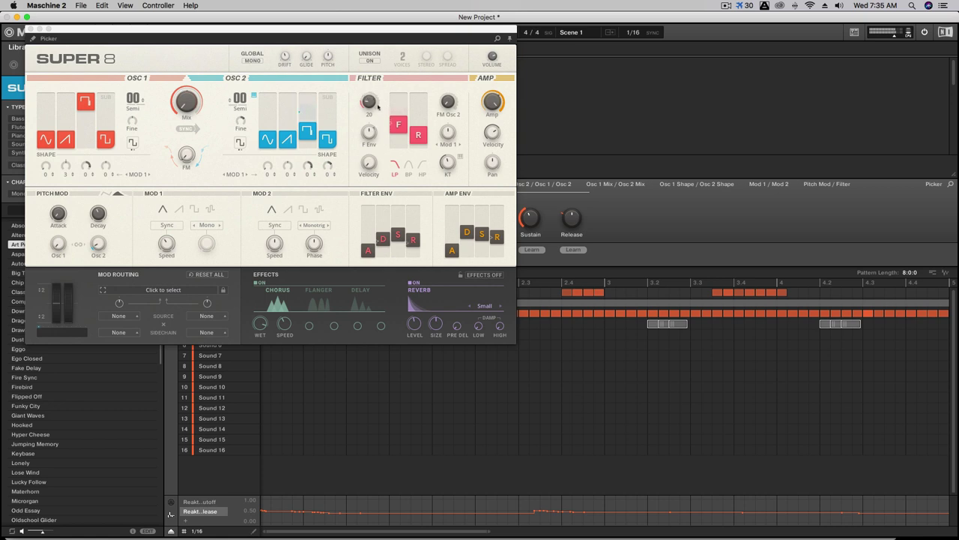
{"action": "left_click_drag", "start_coordinate": [368, 102], "coordinate": [374, 78]}
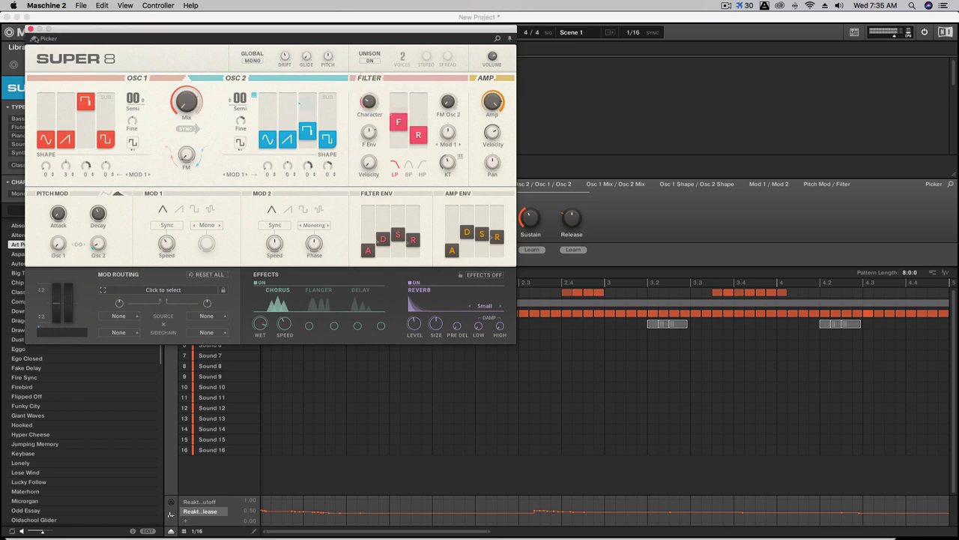
{"action": "left_click", "coordinate": [30, 29]}
- Open the Super 8 interface for Celestial Harp, dismiss the demo notice, and shift the oscillator Mix towards Osc 1
{"action": "left_click", "coordinate": [213, 314]}
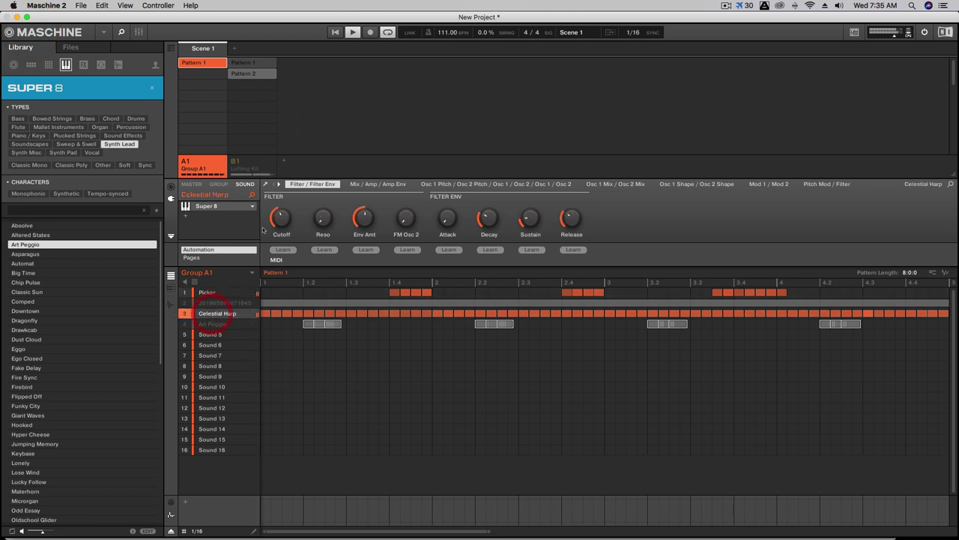
{"action": "left_click", "coordinate": [268, 187]}
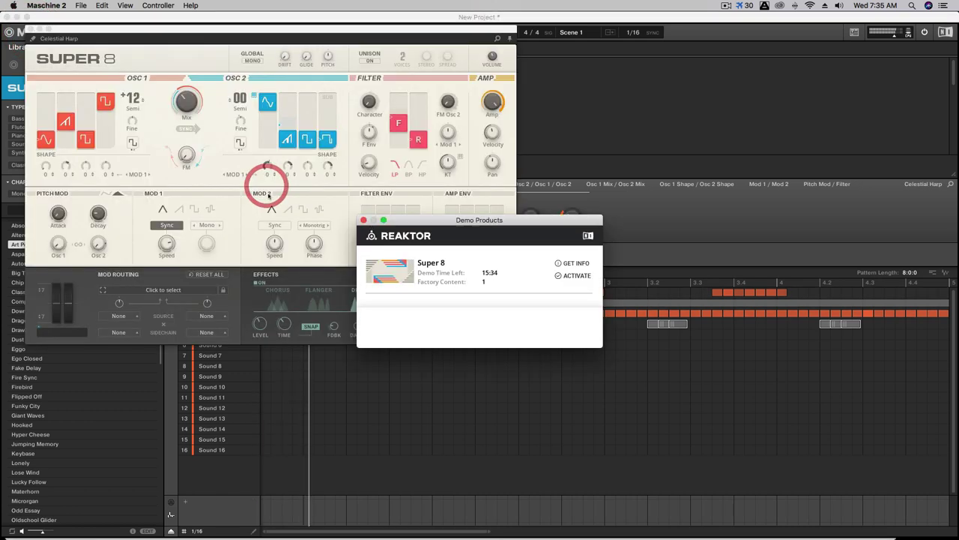
{"action": "left_click", "coordinate": [363, 220]}
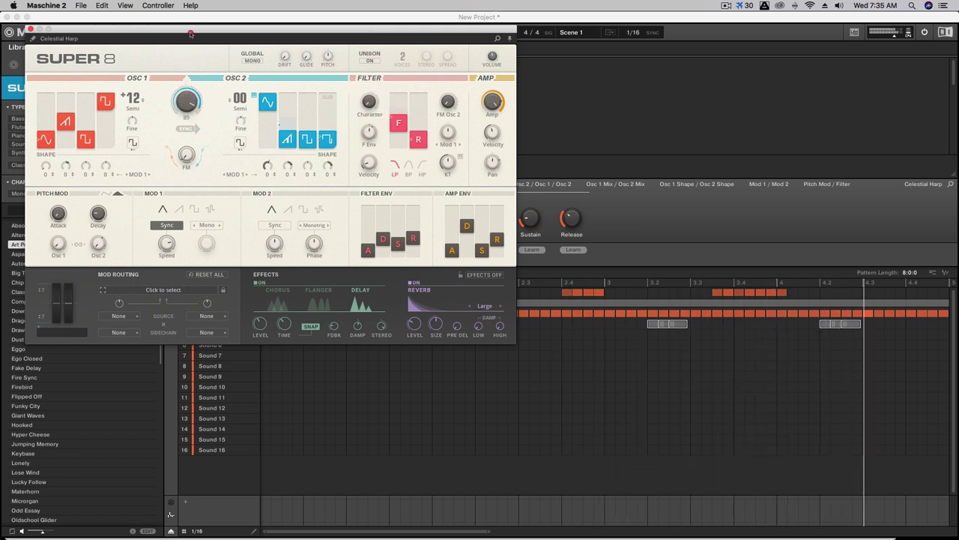
{"action": "left_click_drag", "start_coordinate": [188, 64], "coordinate": [182, 132]}
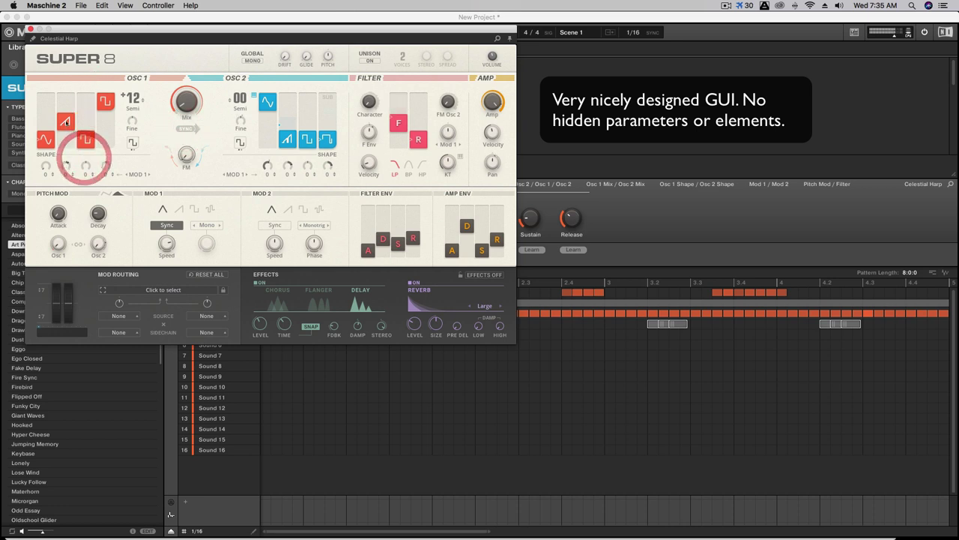
- Try varying Celestial Harp's Osc 1 saw level and the filter's FM Osc 2 amount, closing the synth interface when done
{"action": "left_click_drag", "start_coordinate": [71, 121], "coordinate": [74, 84]}
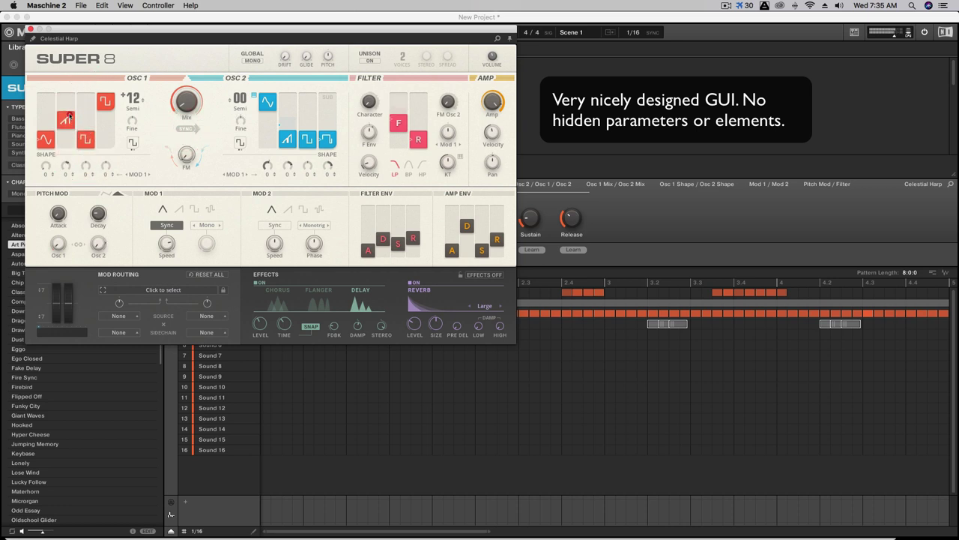
{"action": "left_click", "coordinate": [69, 118]}
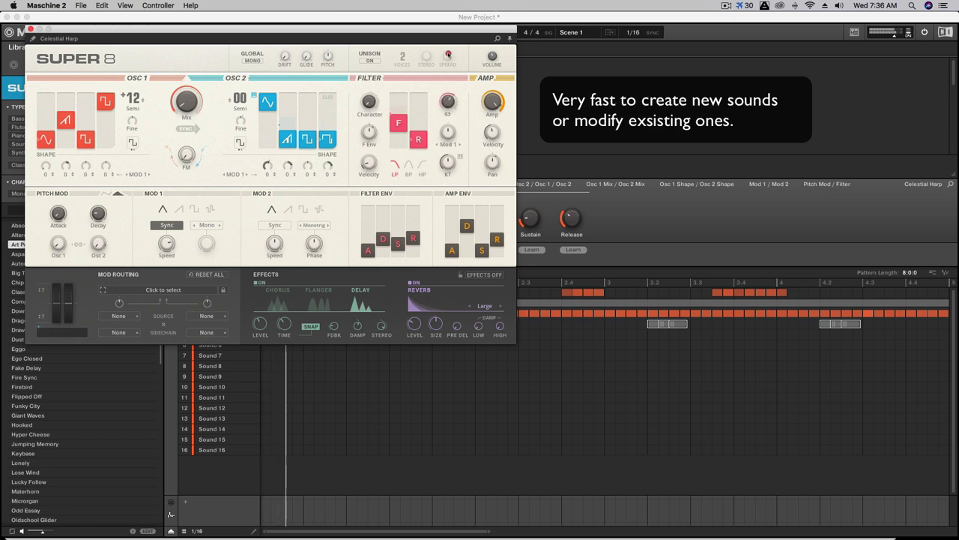
{"action": "left_click_drag", "start_coordinate": [446, 18], "coordinate": [437, 76]}
{"action": "left_click", "coordinate": [30, 29]}
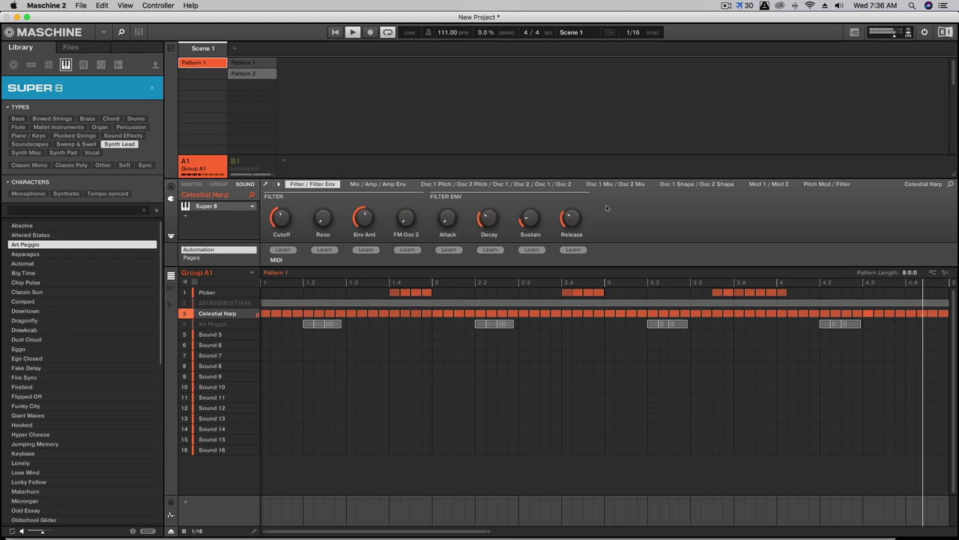
- View Celestial Harp's oscillator mix and shape parameters alongside the synth interface, and sweep FM Osc 2 up and back down
{"action": "left_click", "coordinate": [265, 184]}
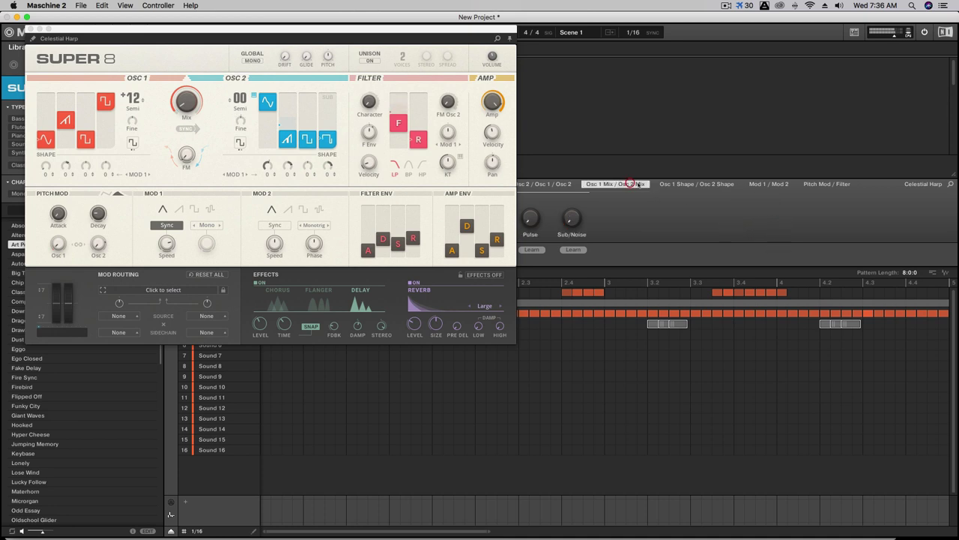
{"action": "left_click", "coordinate": [698, 185]}
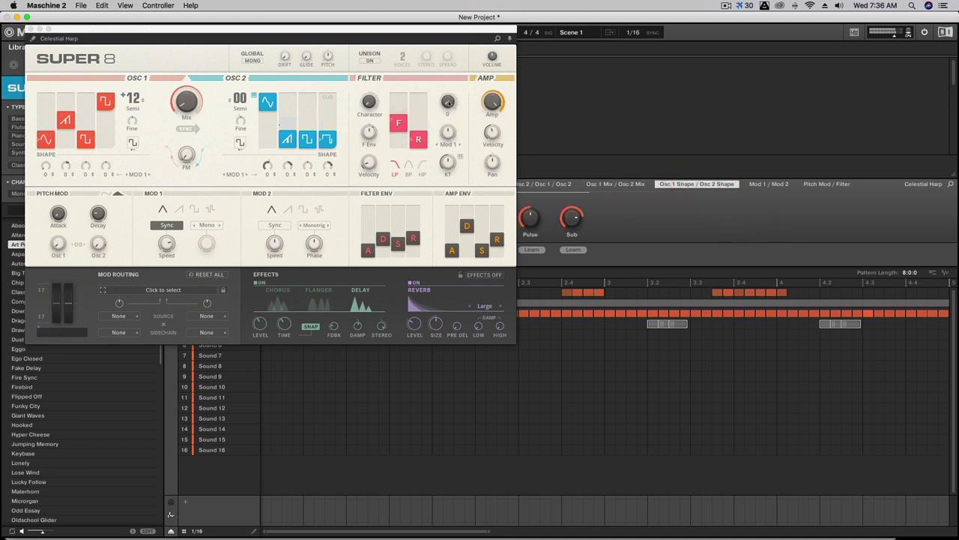
{"action": "left_click_drag", "start_coordinate": [447, 102], "coordinate": [452, 40]}
{"action": "left_click_drag", "start_coordinate": [445, 101], "coordinate": [439, 139]}
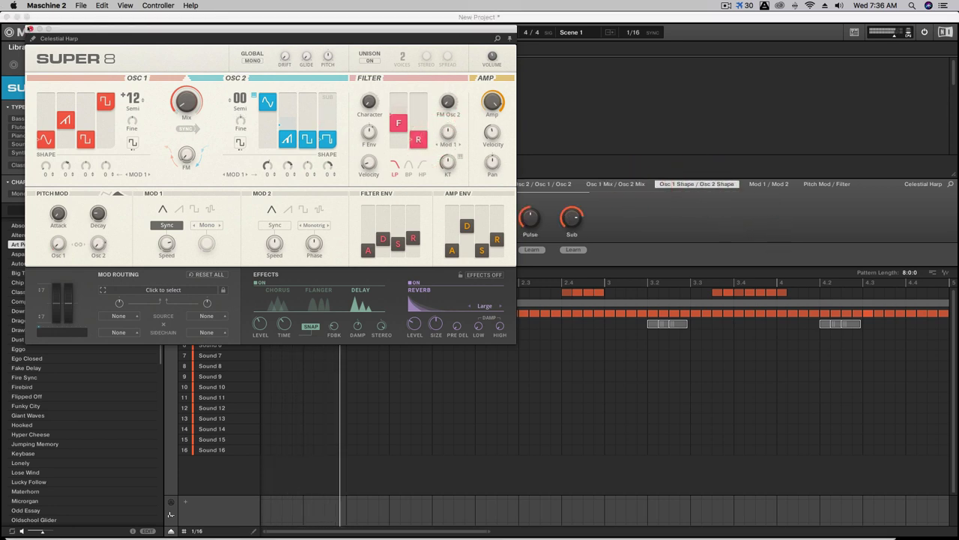
{"action": "left_click", "coordinate": [30, 28]}
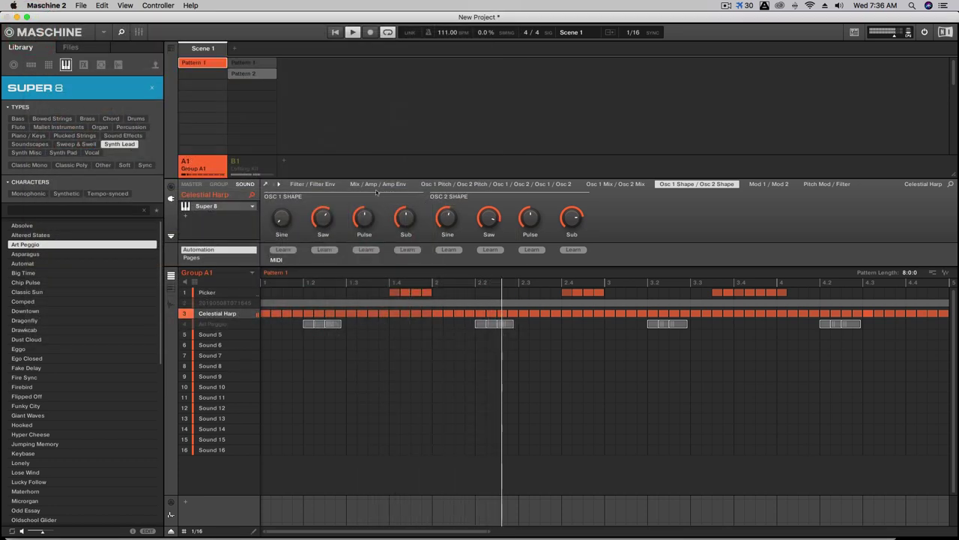
- Look through Celestial Harp's oscillator pitch parameters and raise its oscillator Mix to 83
{"action": "left_click", "coordinate": [377, 184]}
{"action": "left_click", "coordinate": [454, 183]}
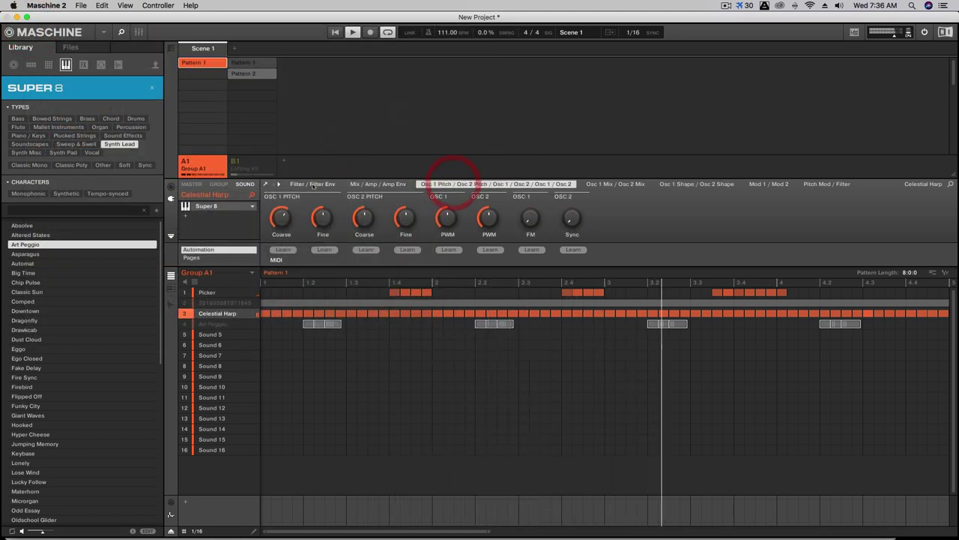
{"action": "left_click", "coordinate": [377, 184]}
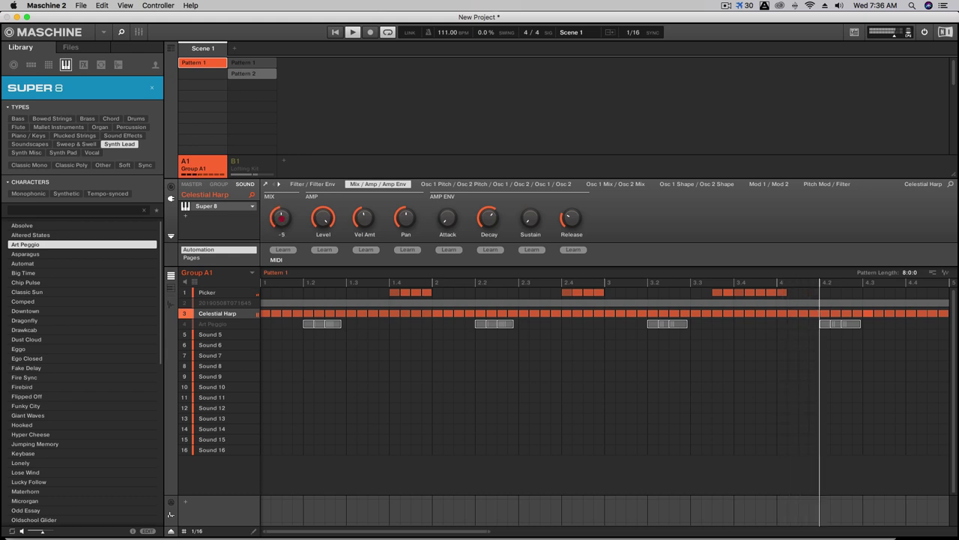
{"action": "left_click_drag", "start_coordinate": [281, 218], "coordinate": [282, 144]}
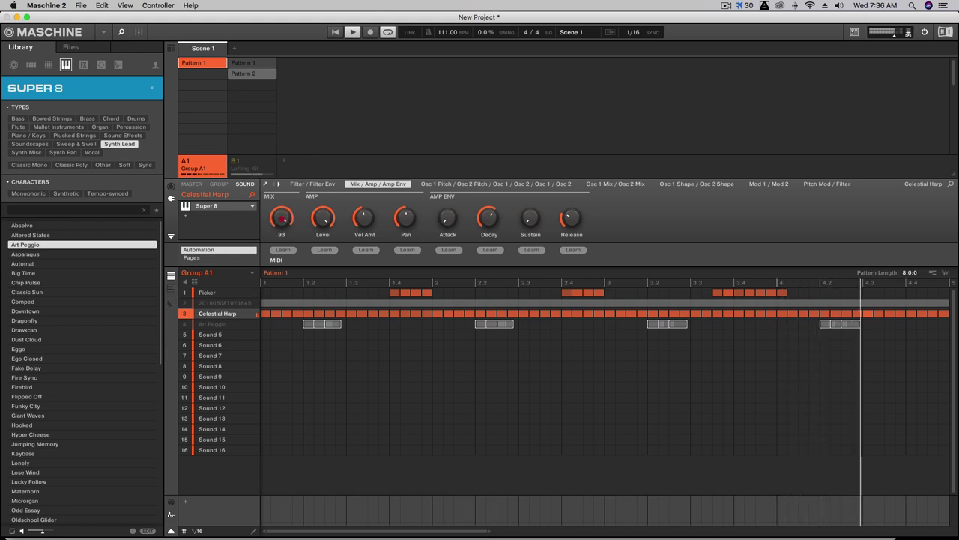
- Record automation of Celestial Harp's filter FM Osc 2 amount in Pattern 1 while it plays
{"action": "left_click", "coordinate": [324, 185]}
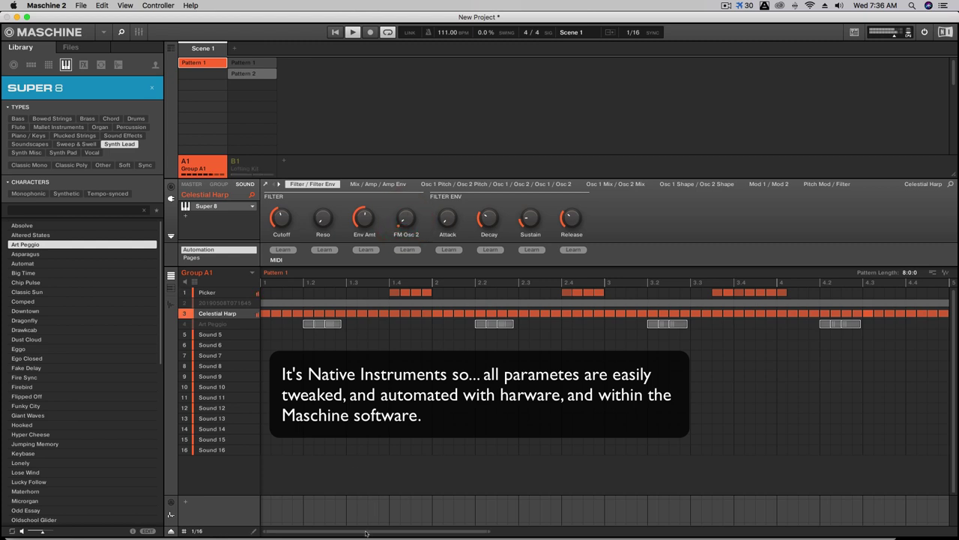
{"action": "left_click_drag", "start_coordinate": [365, 532], "coordinate": [423, 283]}
{"action": "left_click", "coordinate": [398, 226]}
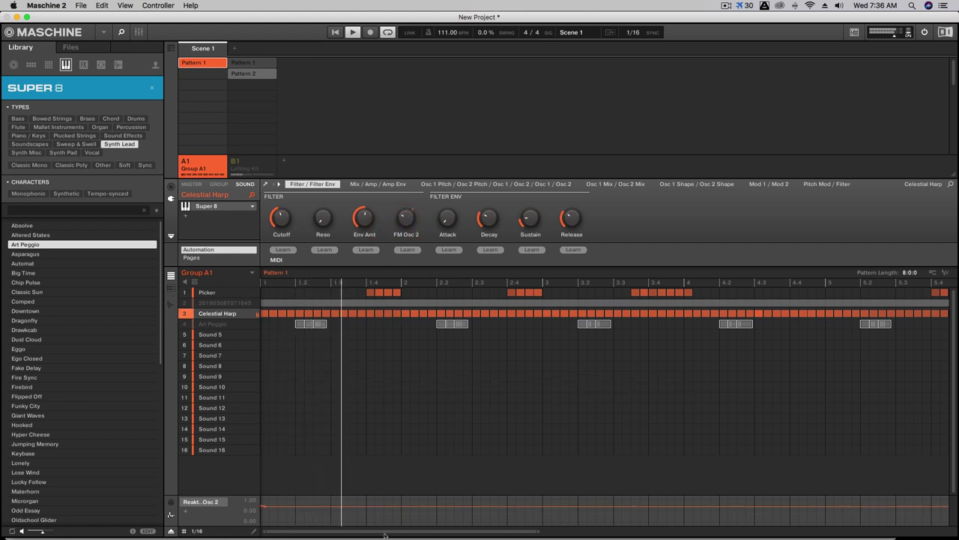
{"action": "left_click_drag", "start_coordinate": [384, 535], "coordinate": [365, 223]}
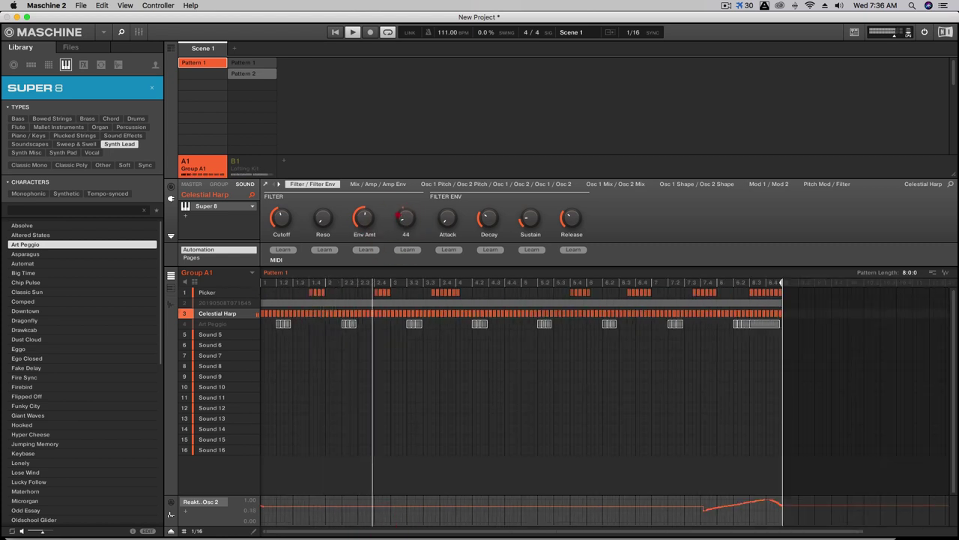
{"action": "left_click_drag", "start_coordinate": [400, 214], "coordinate": [405, 223]}
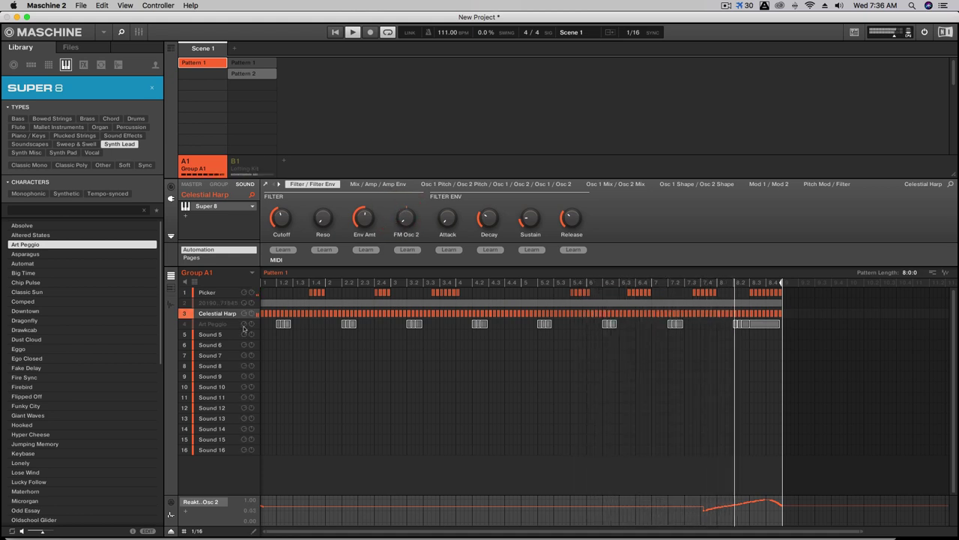
- Unmute the Art Peggio sound and record automation of its filter envelope Attack in Pattern 1
{"action": "left_click", "coordinate": [182, 327]}
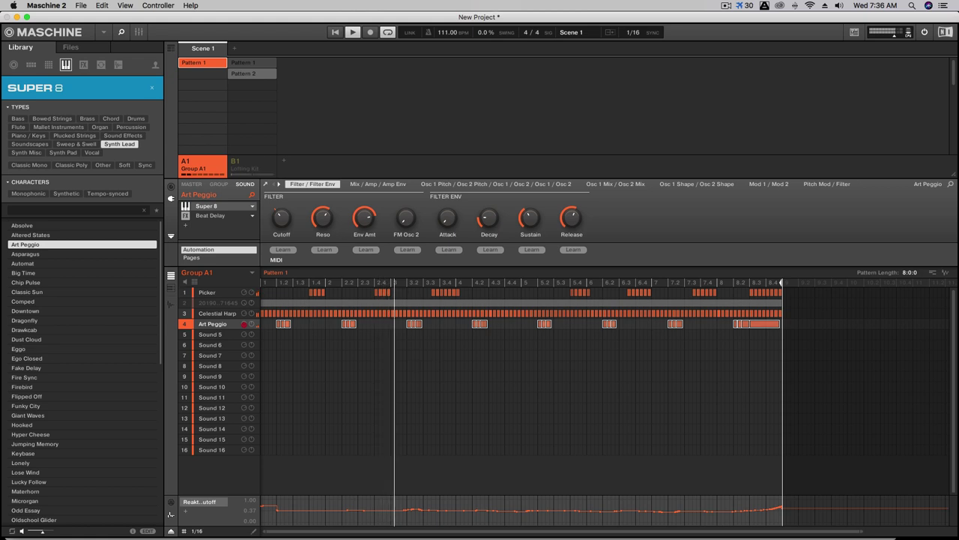
{"action": "mouse_move", "coordinate": [446, 219]}
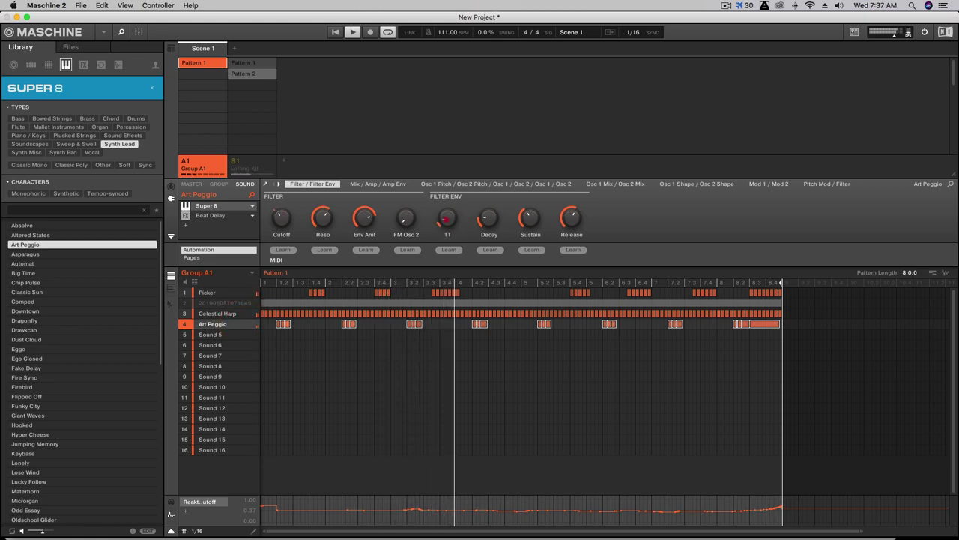
{"action": "mouse_move", "coordinate": [446, 219]}
{"action": "left_mouse_down"}
{"action": "mouse_move", "coordinate": [446, 210]}
{"action": "mouse_move", "coordinate": [442, 225]}
{"action": "left_mouse_up"}
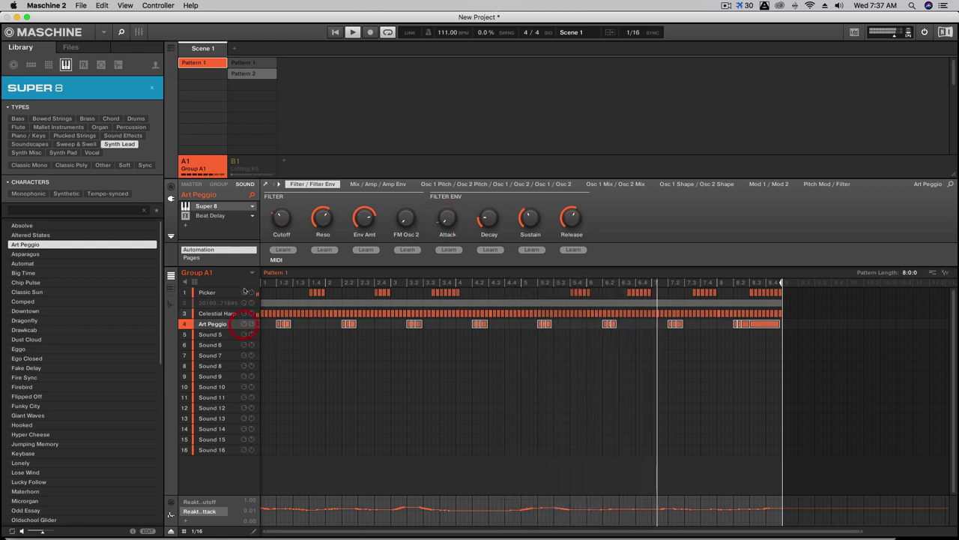
- Raise the Color and slightly lower the Split of Art Peggio's Beat Delay effect
{"action": "left_click", "coordinate": [211, 215]}
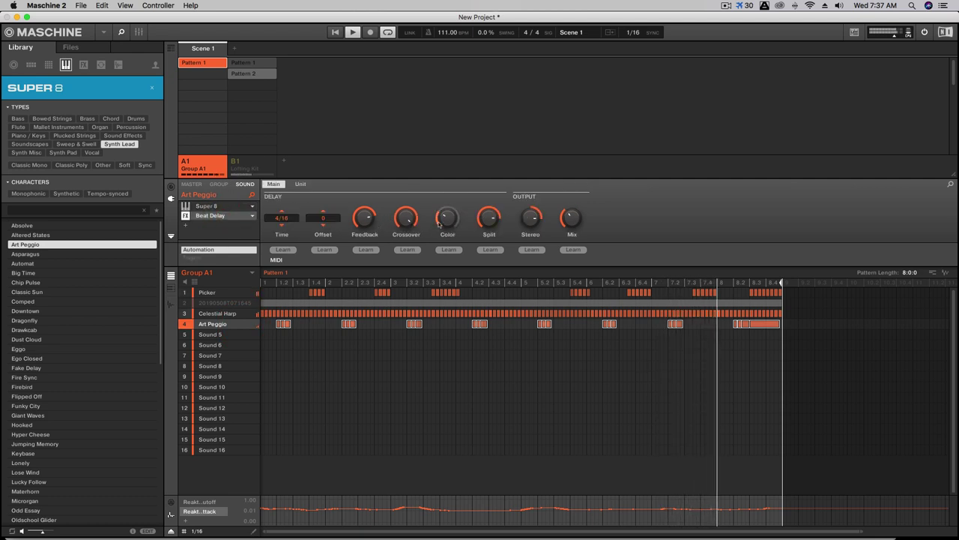
{"action": "left_click_drag", "start_coordinate": [448, 221], "coordinate": [447, 187]}
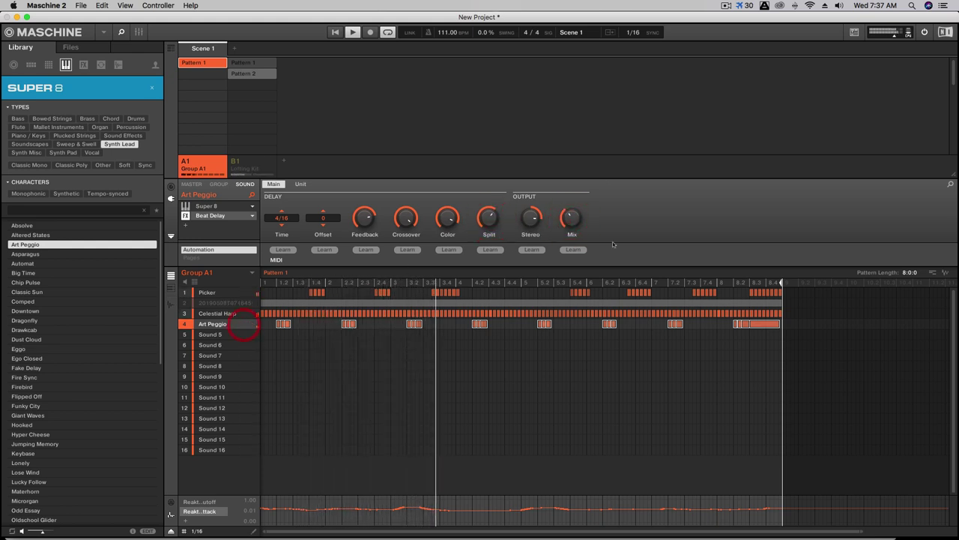
- Bring the Lofting Kit drums back in and lower the side-chain input Gain of Group A1's Compressor while comparing the two groups
{"action": "left_click", "coordinate": [252, 166]}
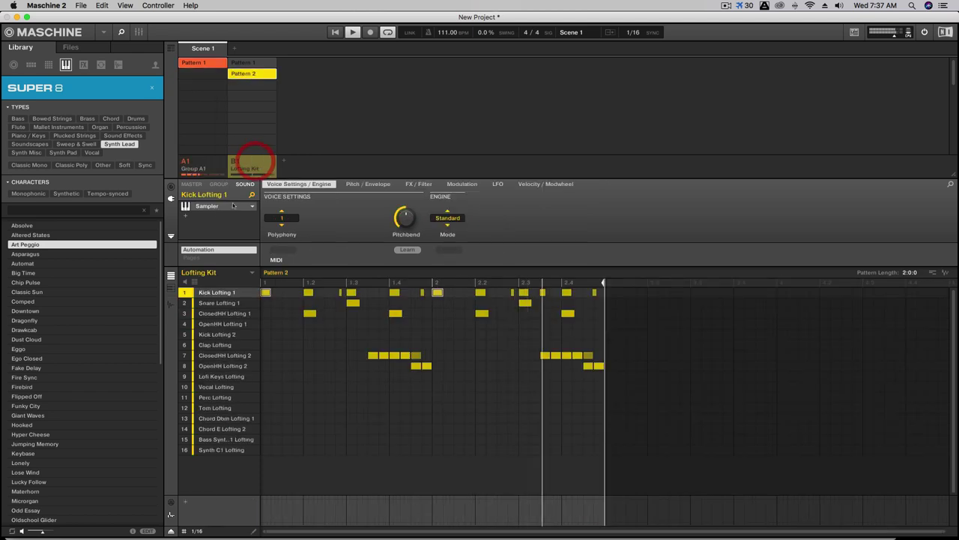
{"action": "left_click", "coordinate": [217, 185]}
{"action": "left_click", "coordinate": [204, 165]}
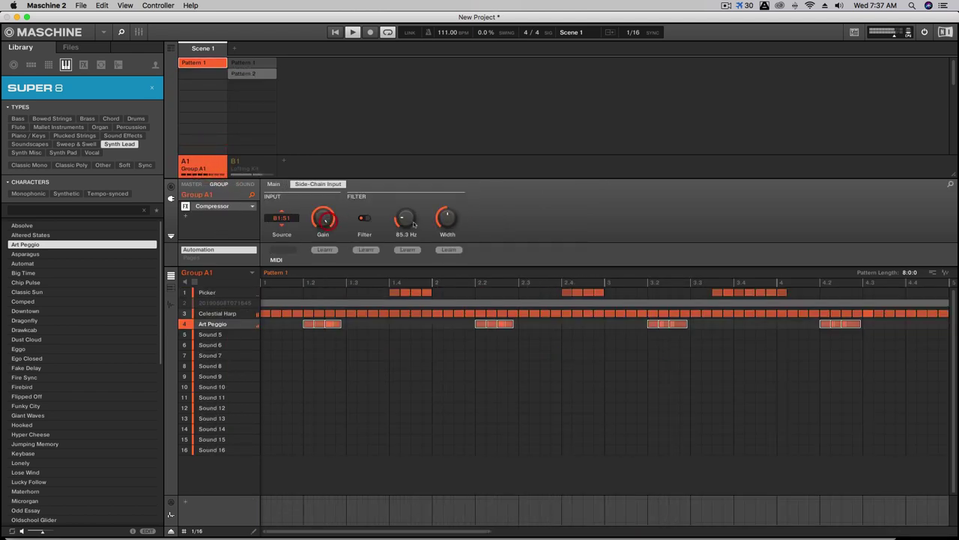
{"action": "left_click", "coordinate": [249, 161]}
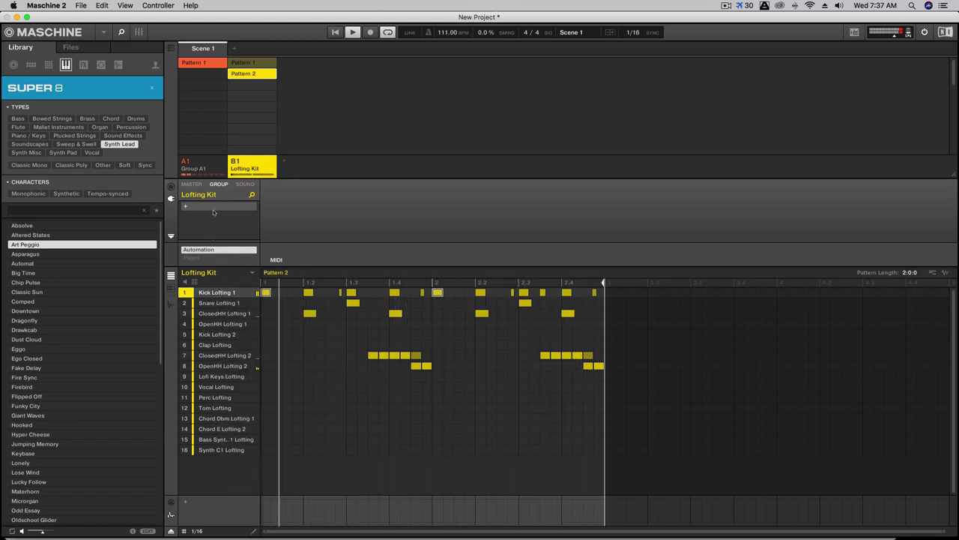
{"action": "left_click", "coordinate": [207, 172]}
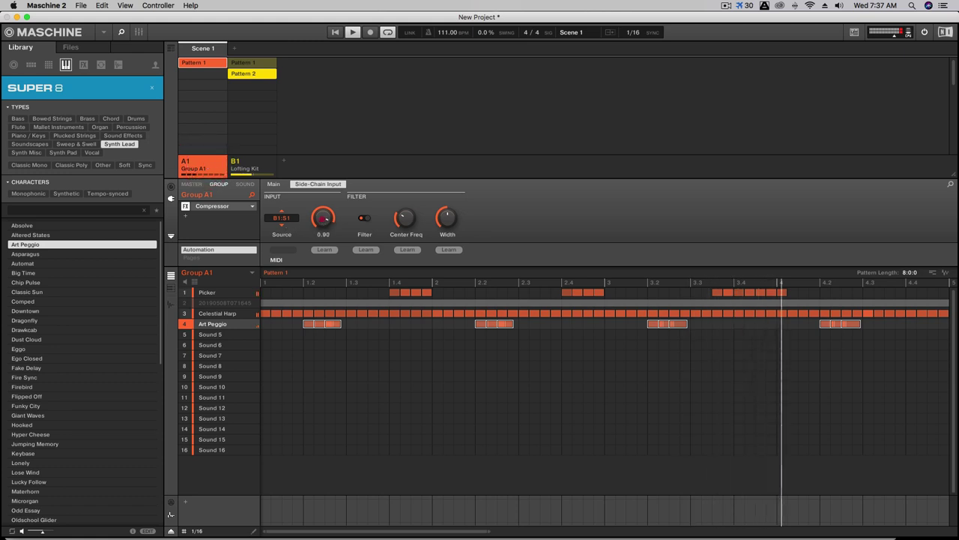
{"action": "left_click", "coordinate": [257, 167]}
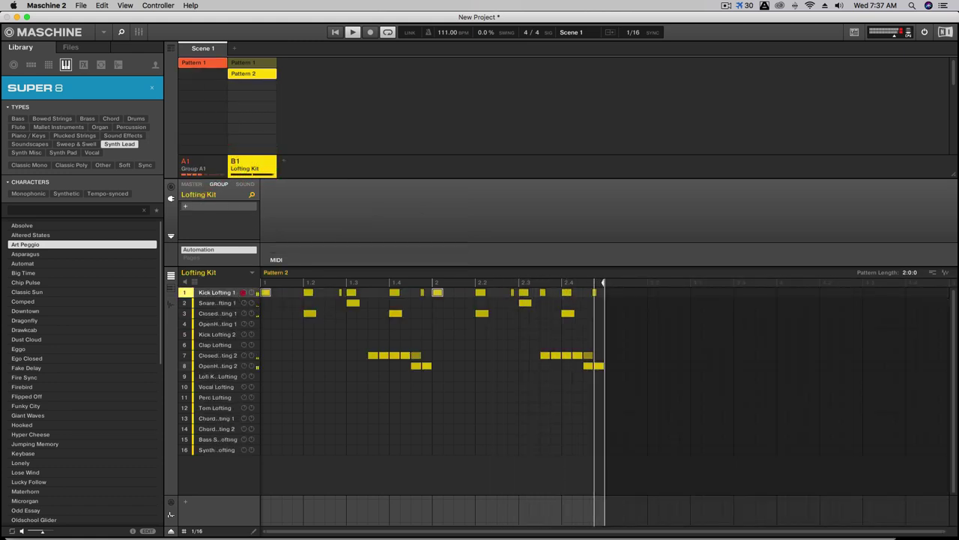
{"action": "left_click", "coordinate": [213, 165]}
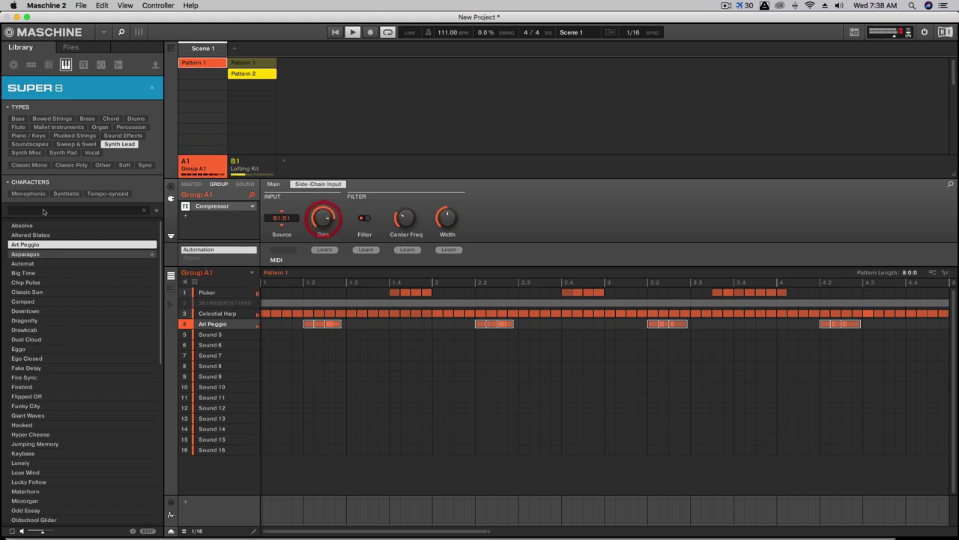
- Filter the Super 8 presets to Sound Effects and load Noisete into the Sound 6 slot of Group A1
{"action": "left_click", "coordinate": [123, 135]}
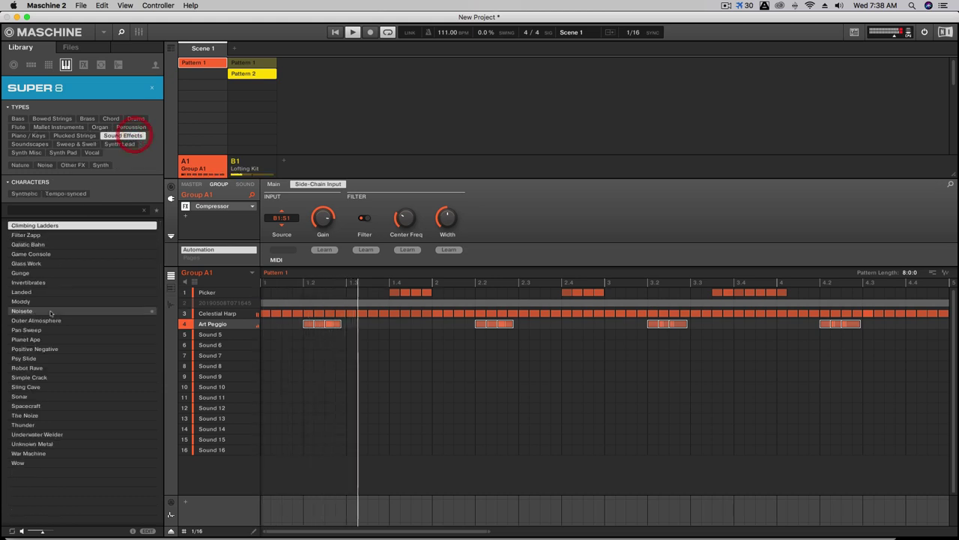
{"action": "left_click", "coordinate": [58, 300]}
{"action": "left_click", "coordinate": [206, 345]}
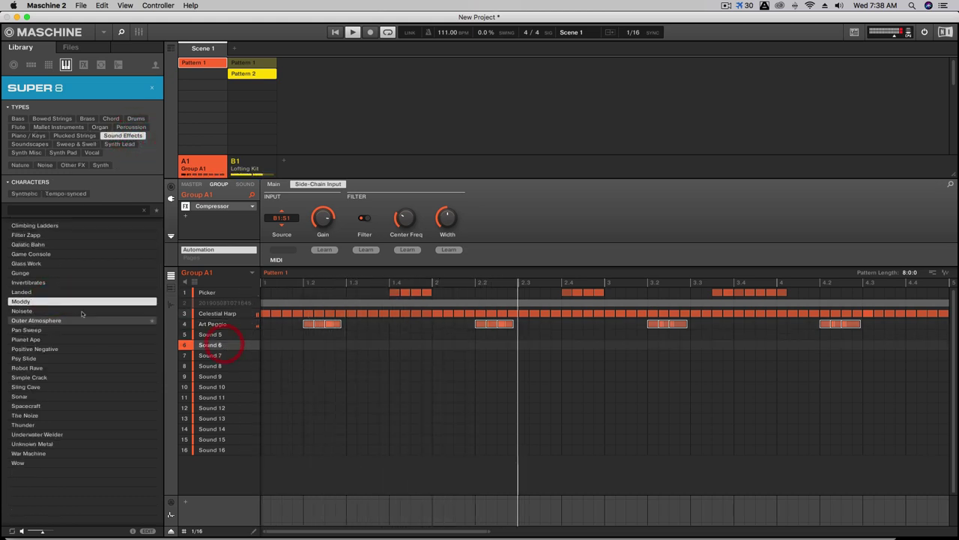
{"action": "left_click", "coordinate": [62, 311]}
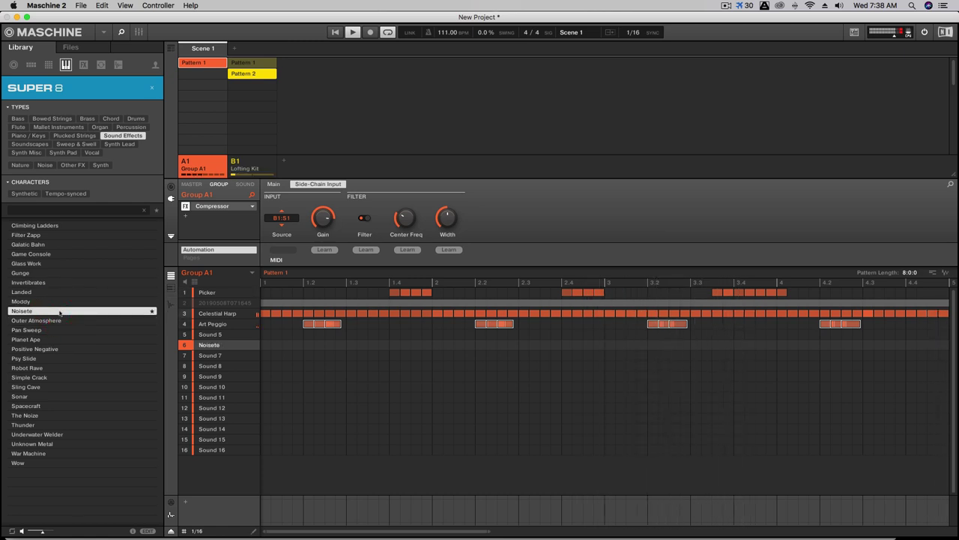
{"action": "double_click", "coordinate": [60, 312]}
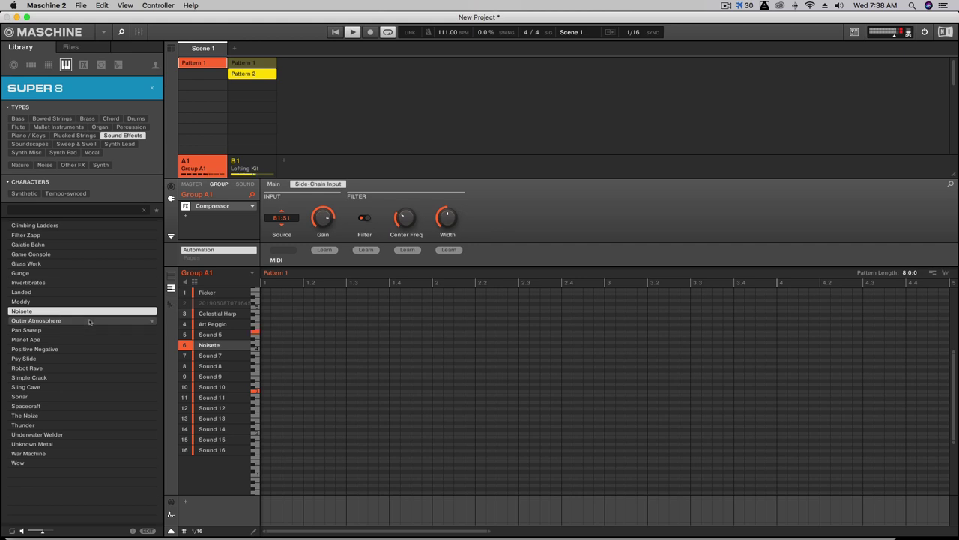
- Open Noisete's synth interface, raise its reverb Level and Size and its filter Character, and close the interface
{"action": "left_click", "coordinate": [245, 184]}
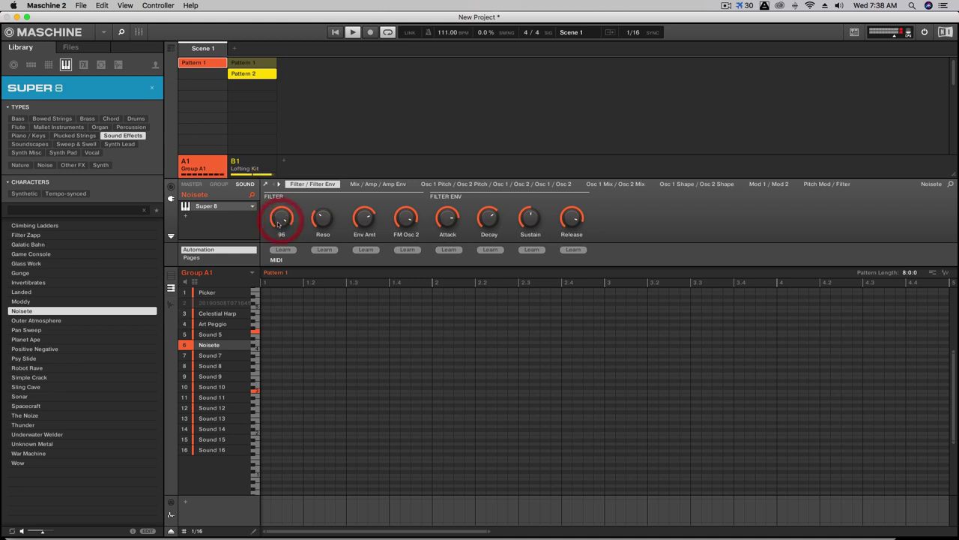
{"action": "left_click", "coordinate": [265, 184]}
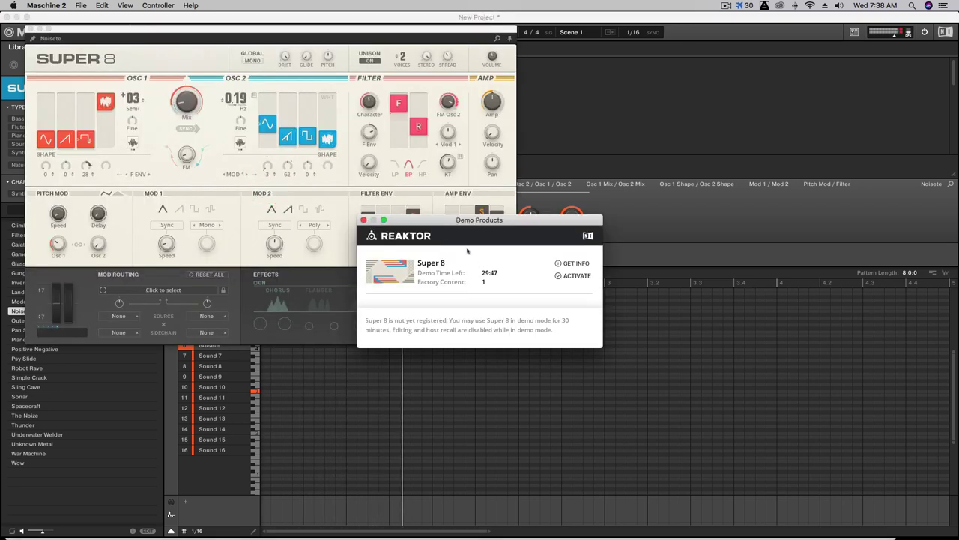
{"action": "left_click", "coordinate": [363, 219]}
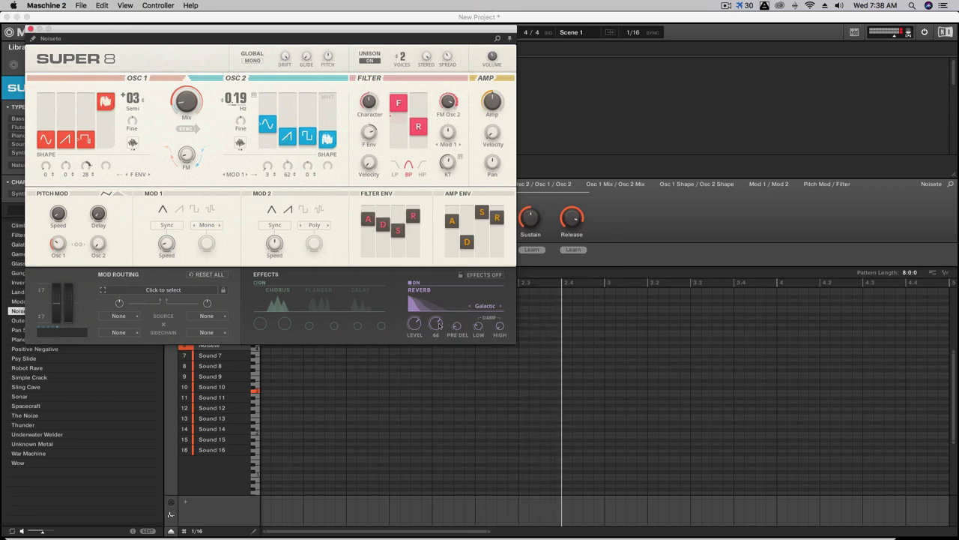
{"action": "left_click_drag", "start_coordinate": [440, 326], "coordinate": [418, 307]}
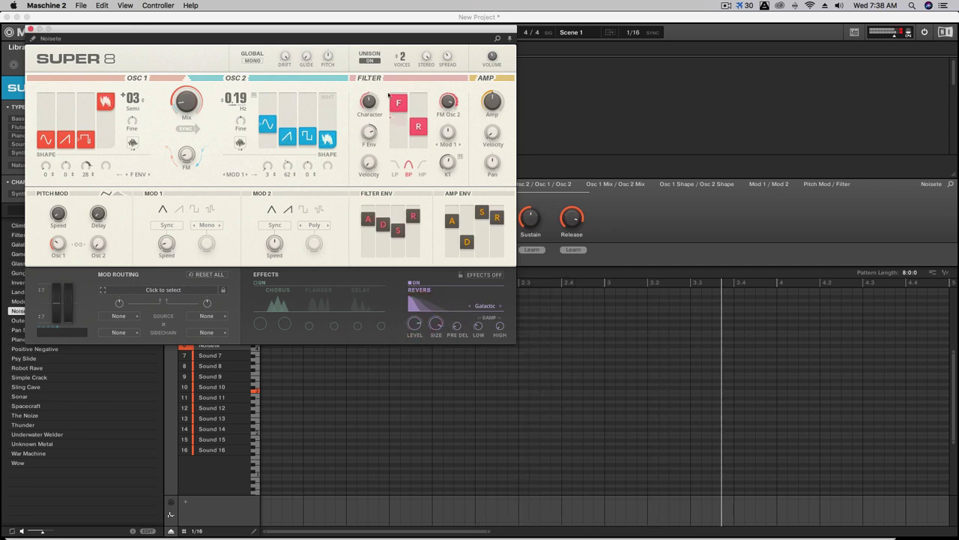
{"action": "left_click", "coordinate": [368, 90]}
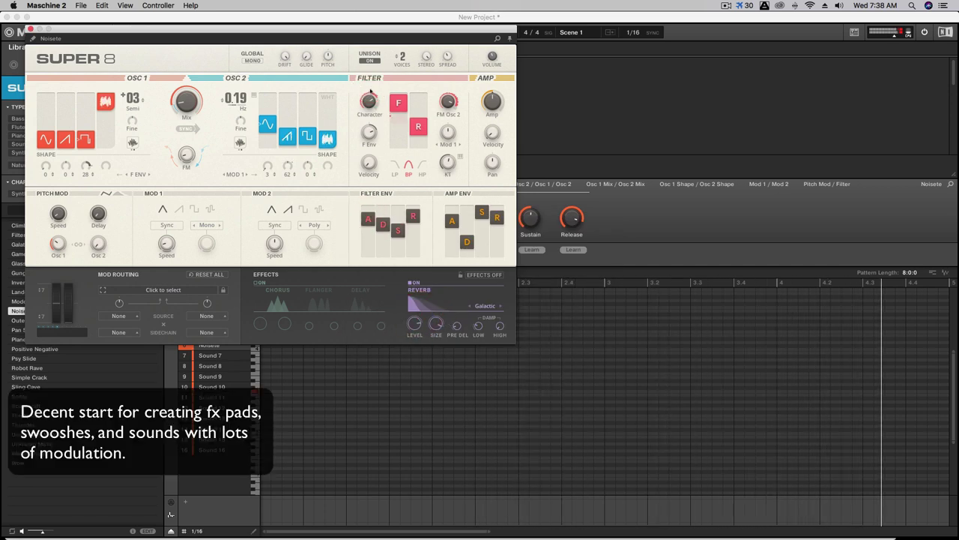
{"action": "mouse_move", "coordinate": [369, 101]}
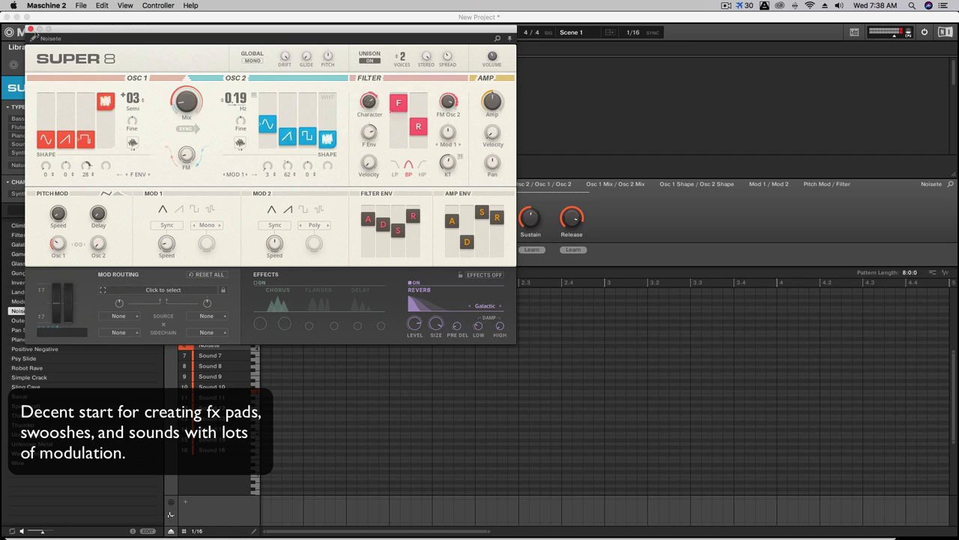
{"action": "left_click", "coordinate": [30, 28]}
- Record a long Noisete note from bar 3 of Pattern 1 while sweeping its filter Cutoff down, and end the recording
{"action": "left_click", "coordinate": [172, 276]}
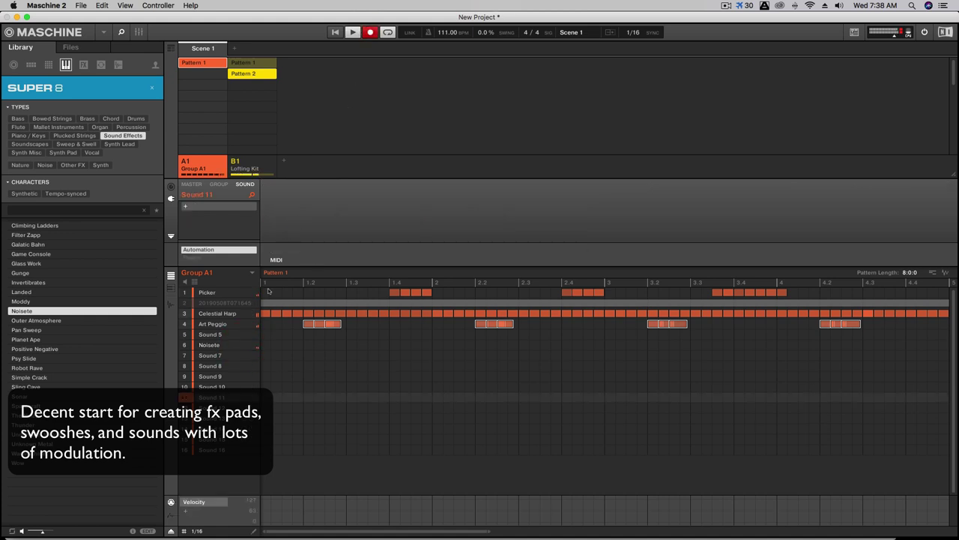
{"action": "left_click", "coordinate": [210, 345]}
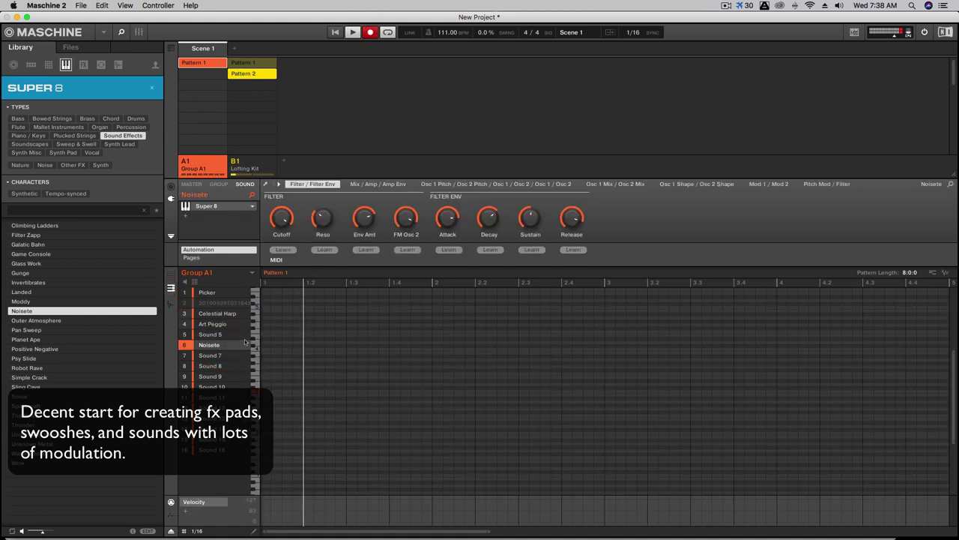
{"action": "mouse_move", "coordinate": [282, 223]}
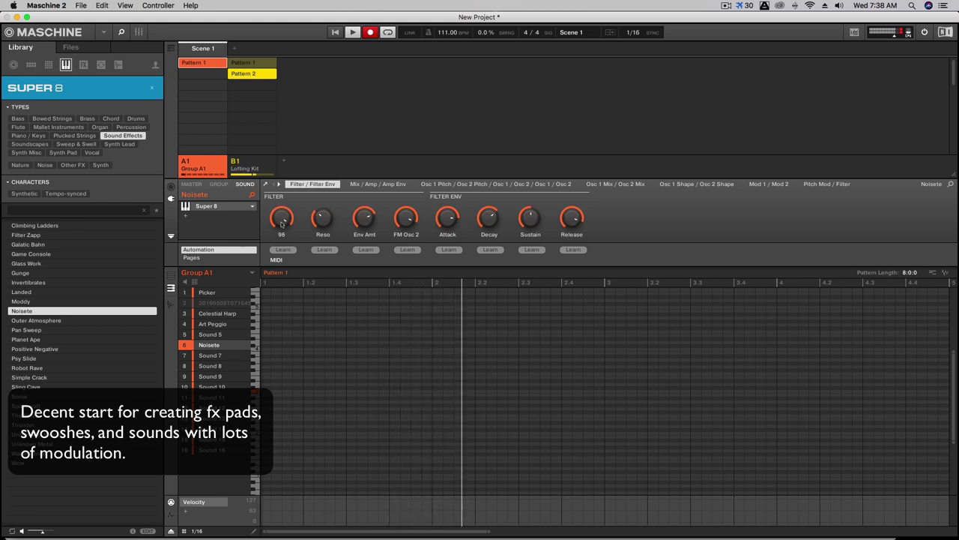
{"action": "left_click_drag", "start_coordinate": [282, 224], "coordinate": [286, 222]}
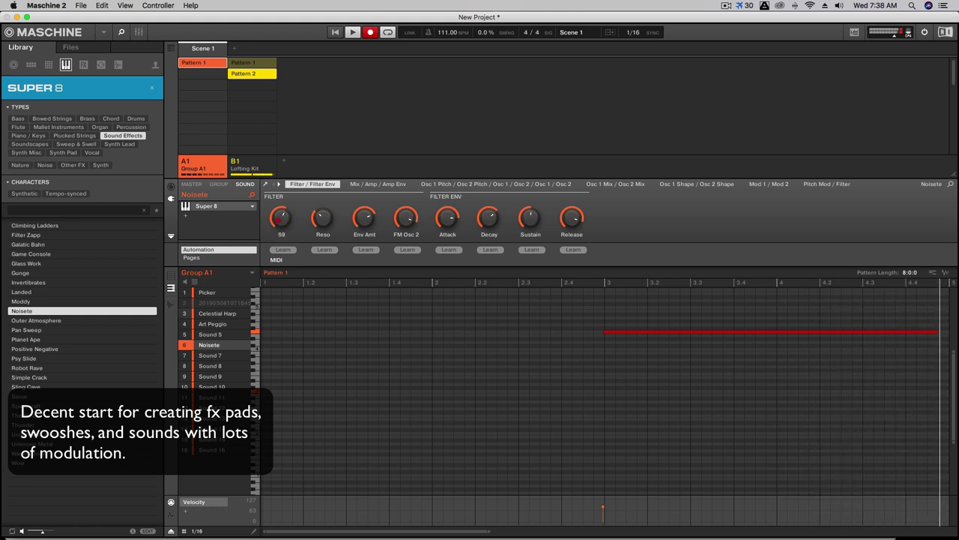
{"action": "left_click", "coordinate": [278, 220]}
{"action": "left_click", "coordinate": [272, 224]}
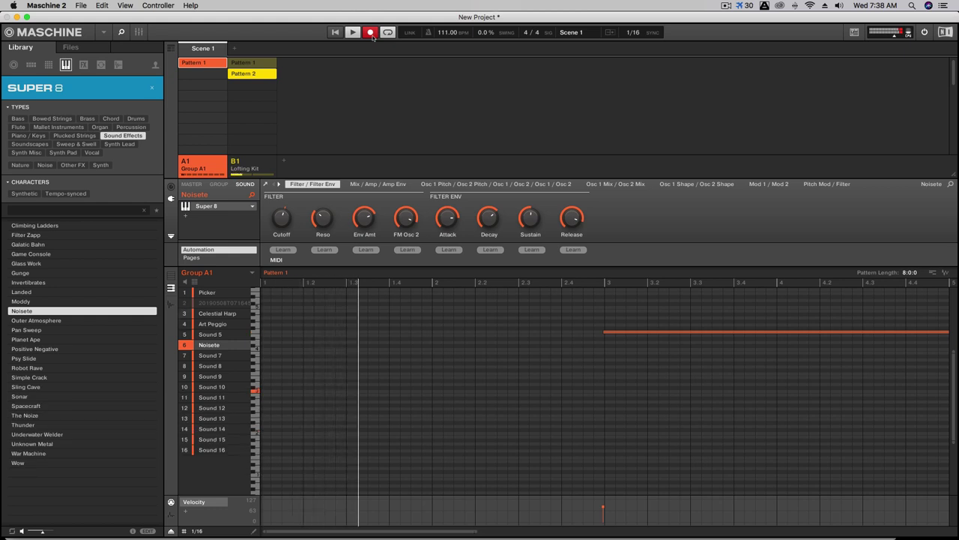
{"action": "left_click", "coordinate": [370, 32]}
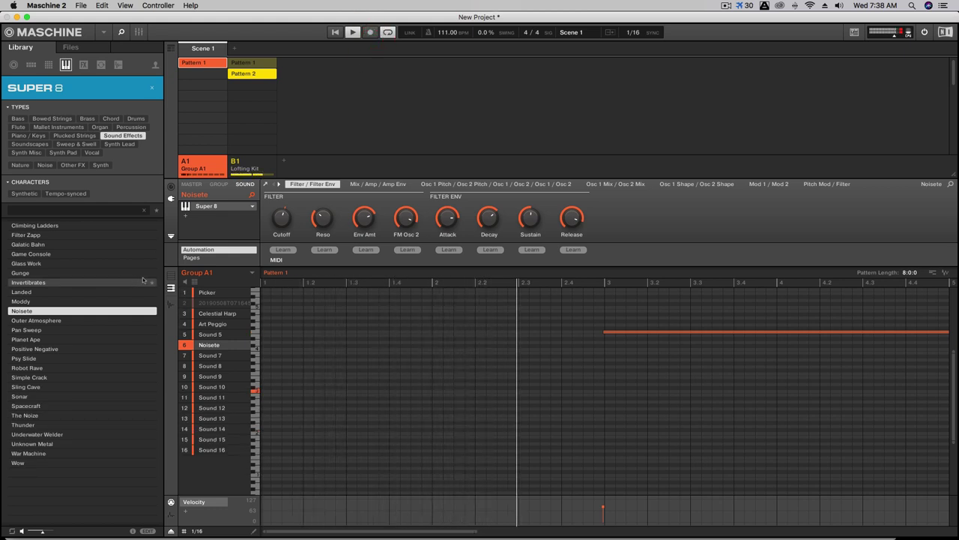
- Delete the stray Sound 11 note and the Noisete note beyond the end of Pattern 1
{"action": "left_click", "coordinate": [171, 276]}
{"action": "left_click_drag", "start_coordinate": [436, 530], "coordinate": [435, 444]}
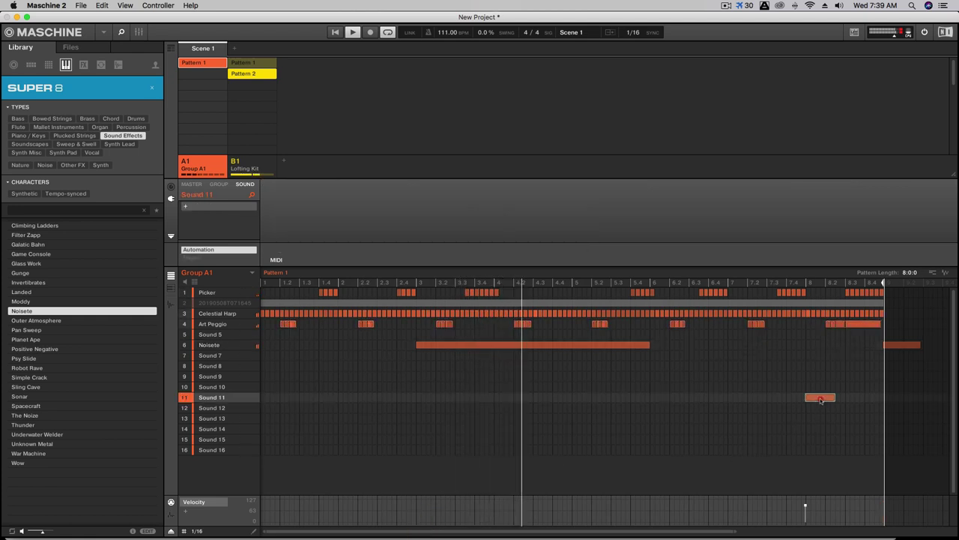
{"action": "double_click", "coordinate": [820, 397]}
{"action": "double_click", "coordinate": [903, 345]}
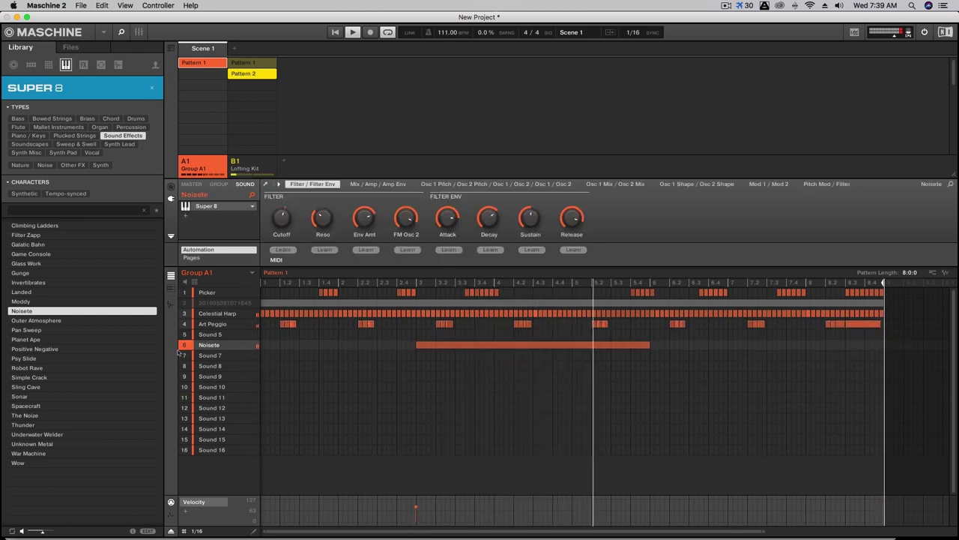
{"action": "mouse_move", "coordinate": [388, 523]}
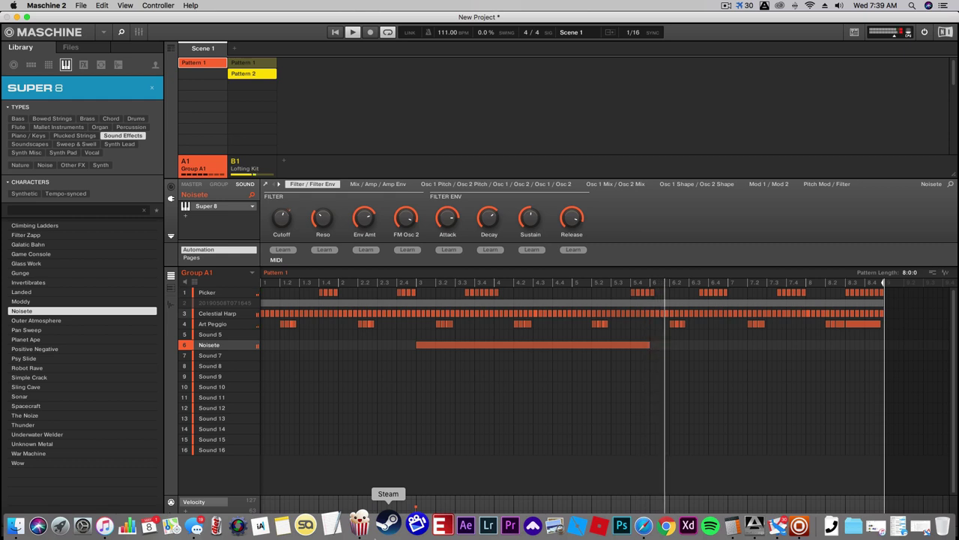
{"action": "key", "text": "r"}
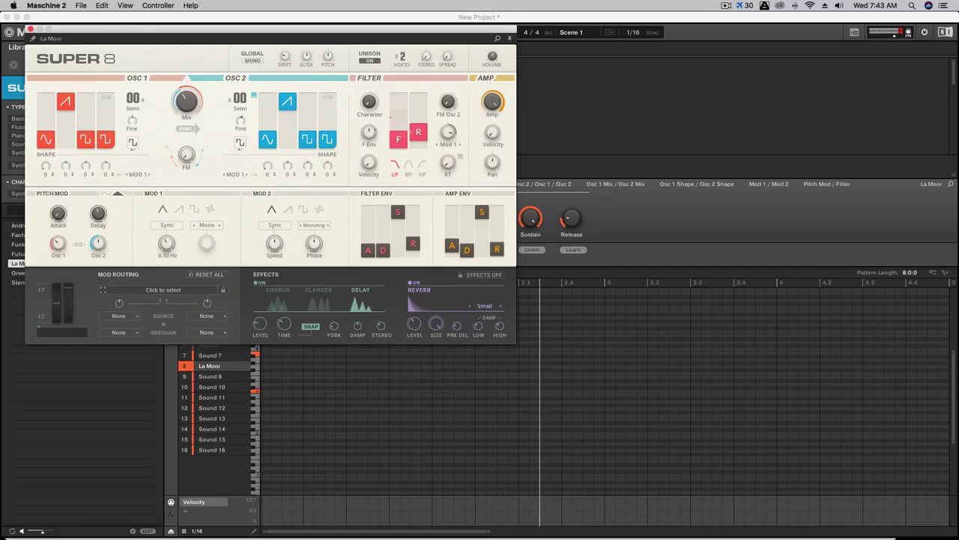
- Enable Sync for La Moor's Mod 1, raise its Speed, and vary the filter cutoff
{"action": "left_click", "coordinate": [168, 224]}
{"action": "left_click_drag", "start_coordinate": [167, 249], "coordinate": [179, 214]}
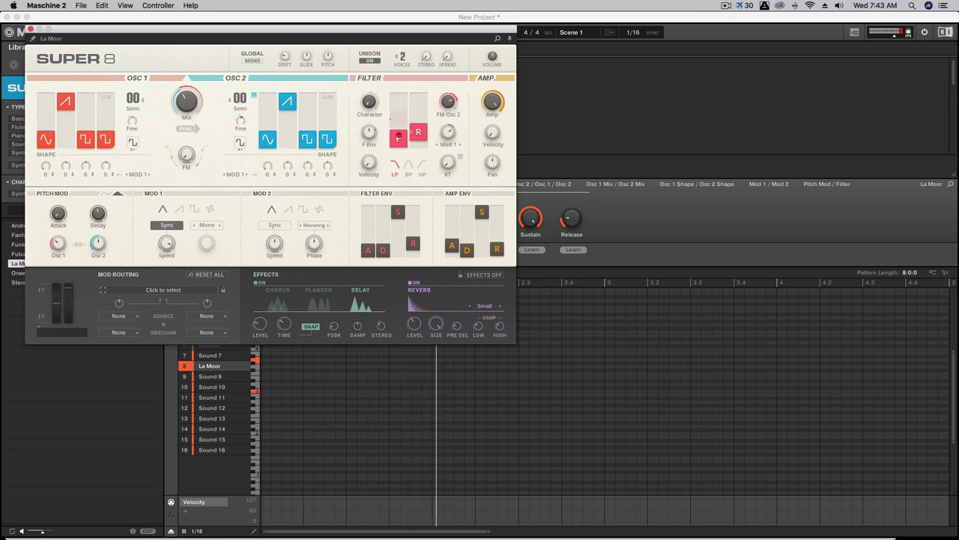
{"action": "left_click_drag", "start_coordinate": [399, 137], "coordinate": [398, 125]}
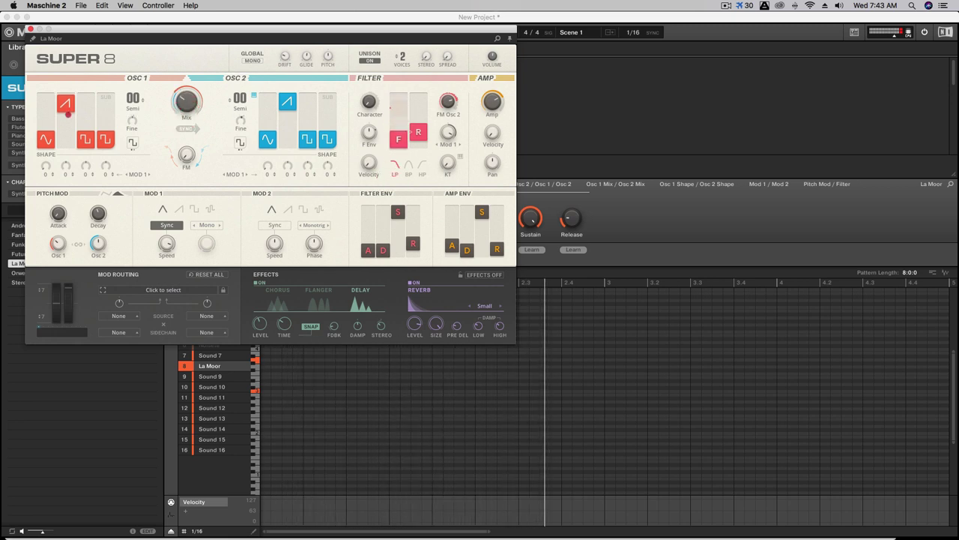
- Lower La Moor's Osc 1 saw level, raise its sub level, and adjust the synced Mod 1 Speed
{"action": "left_click", "coordinate": [69, 123]}
{"action": "left_click_drag", "start_coordinate": [106, 138], "coordinate": [117, 102]}
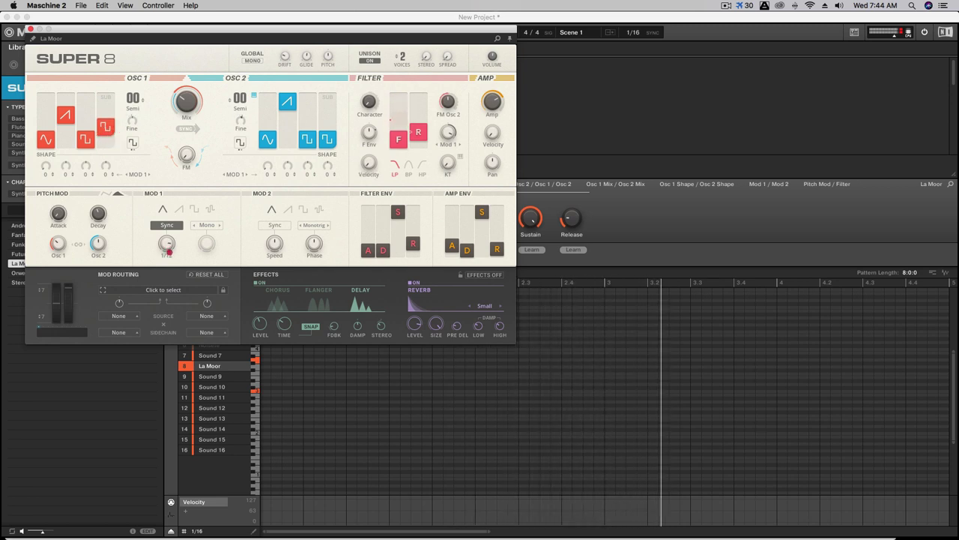
{"action": "left_click_drag", "start_coordinate": [171, 262], "coordinate": [171, 234]}
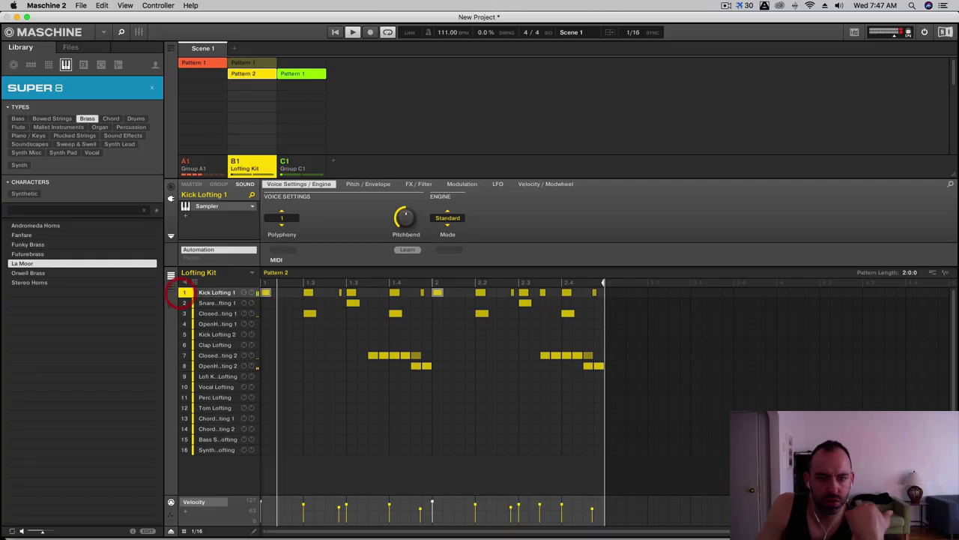
- Open the Super 8 editor for Celestial Harp in Group A1 and turn the oscillator Mix towards Osc 2
{"action": "left_click", "coordinate": [202, 168]}
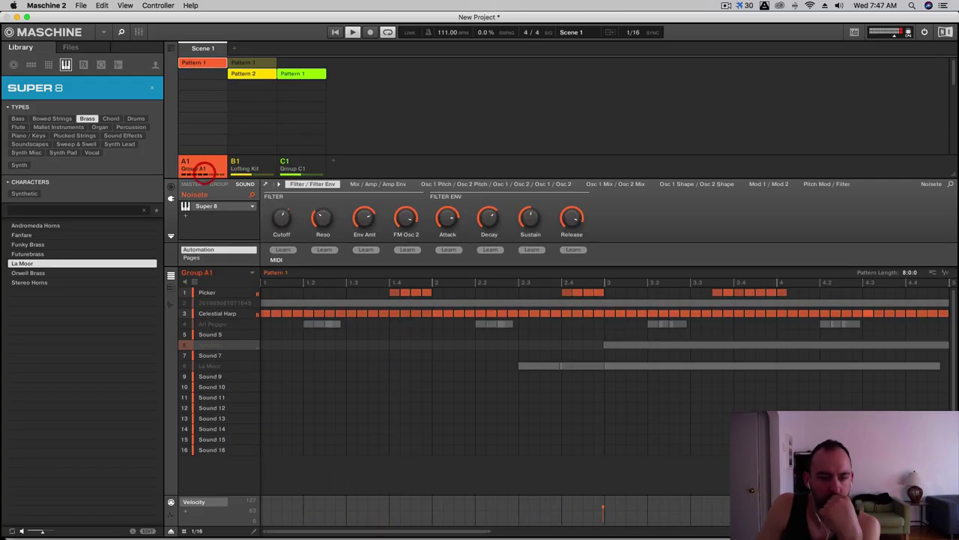
{"action": "left_click", "coordinate": [216, 314]}
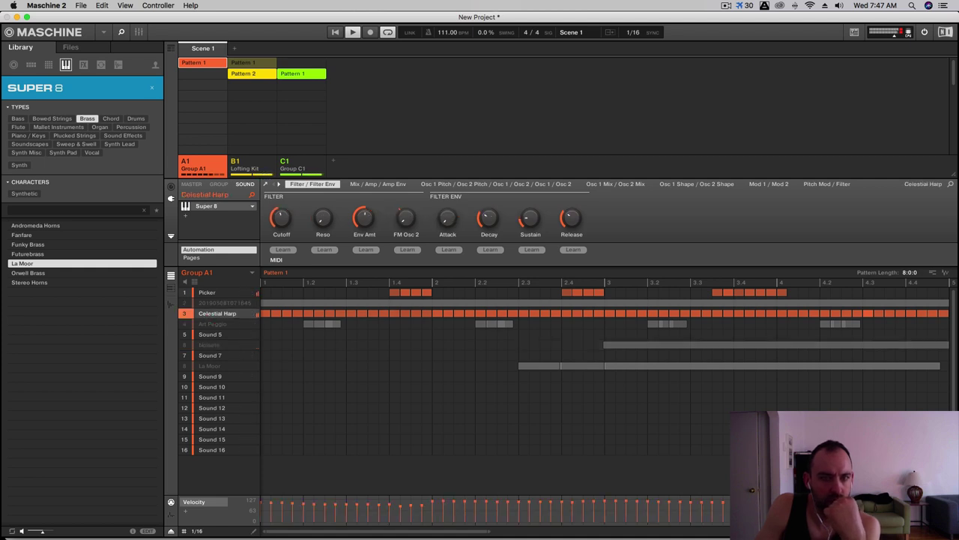
{"action": "left_click", "coordinate": [264, 184]}
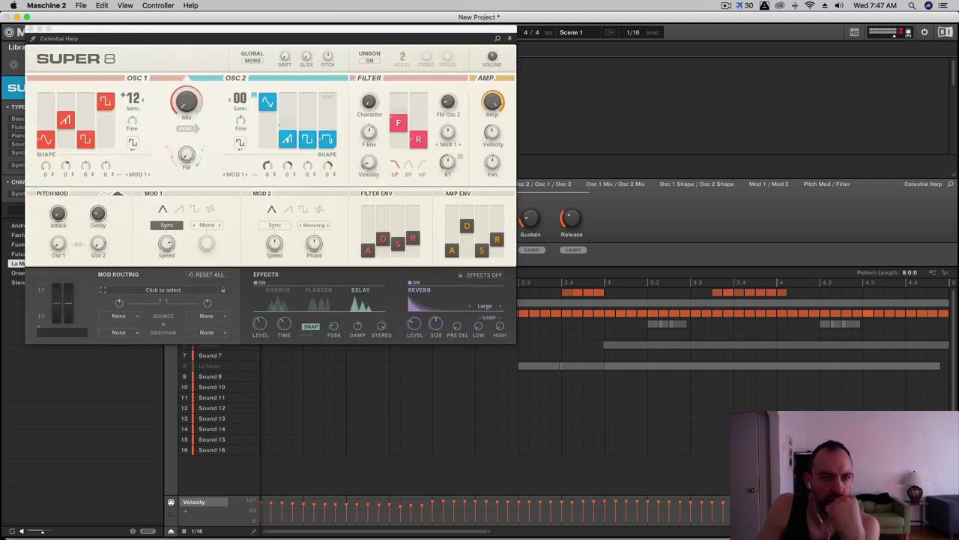
{"action": "left_click", "coordinate": [186, 96]}
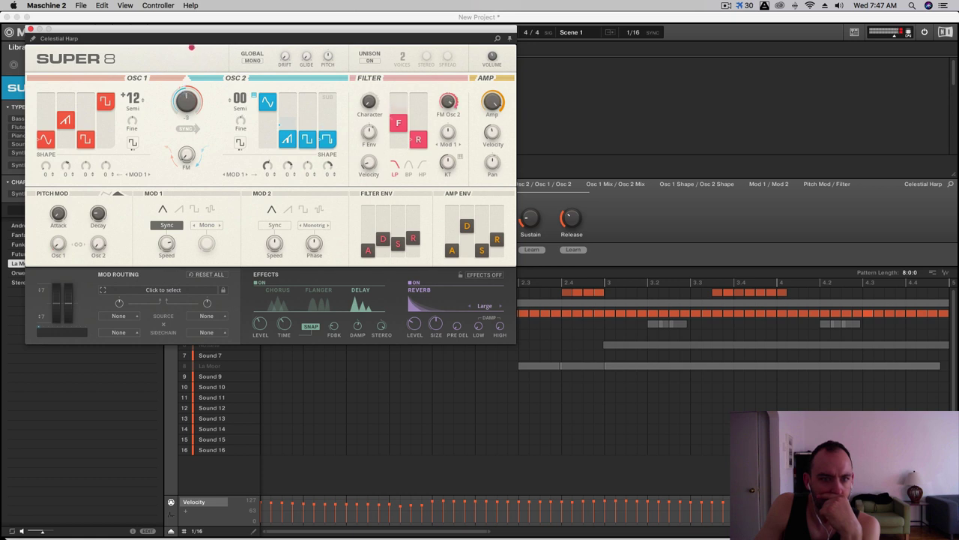
{"action": "left_click_drag", "start_coordinate": [192, 33], "coordinate": [191, 17]}
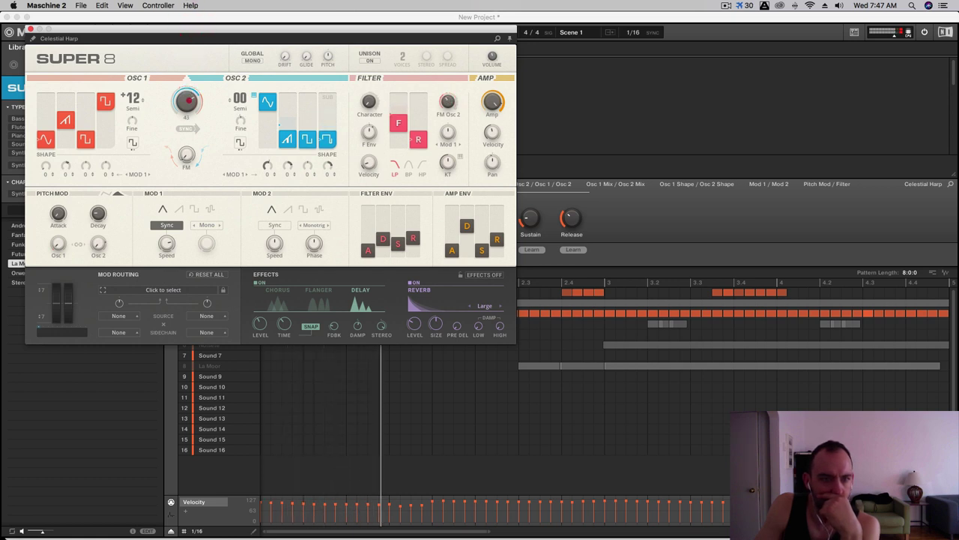
{"action": "left_click_drag", "start_coordinate": [187, 98], "coordinate": [189, 87]}
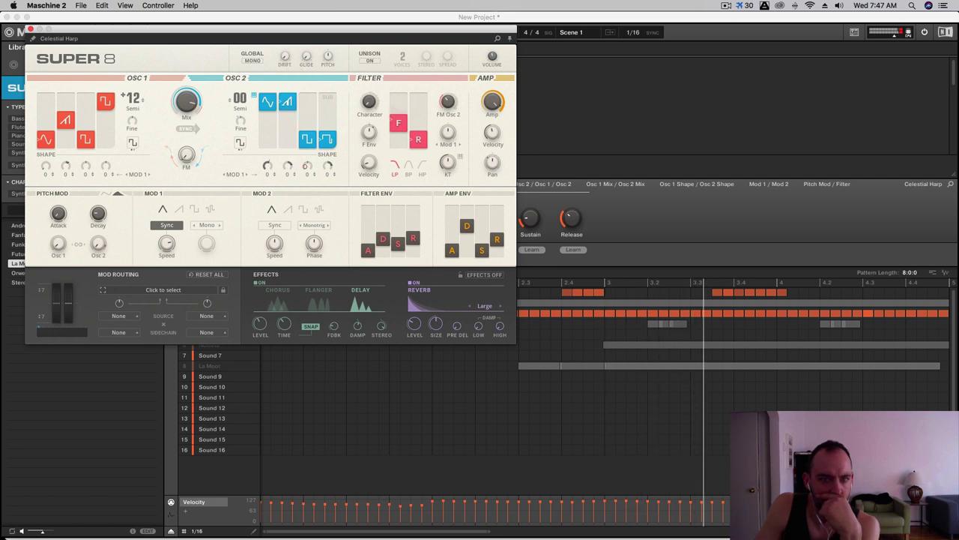
- Drop Osc 2's sine level to minimum and raise its square level alongside the saw
{"action": "left_click_drag", "start_coordinate": [264, 136], "coordinate": [268, 181]}
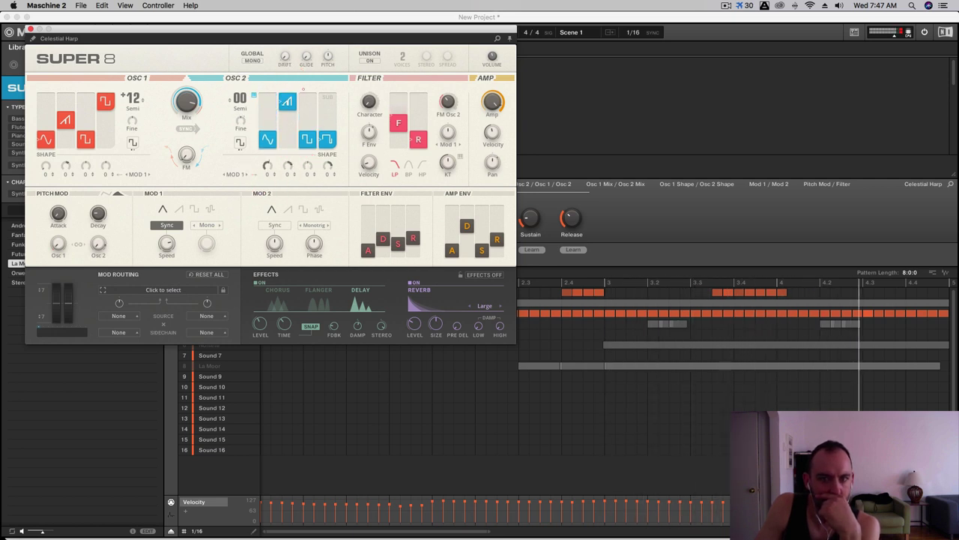
{"action": "left_click", "coordinate": [304, 89]}
{"action": "left_click_drag", "start_coordinate": [490, 100], "coordinate": [490, 100]}
{"action": "mouse_move", "coordinate": [493, 56]}
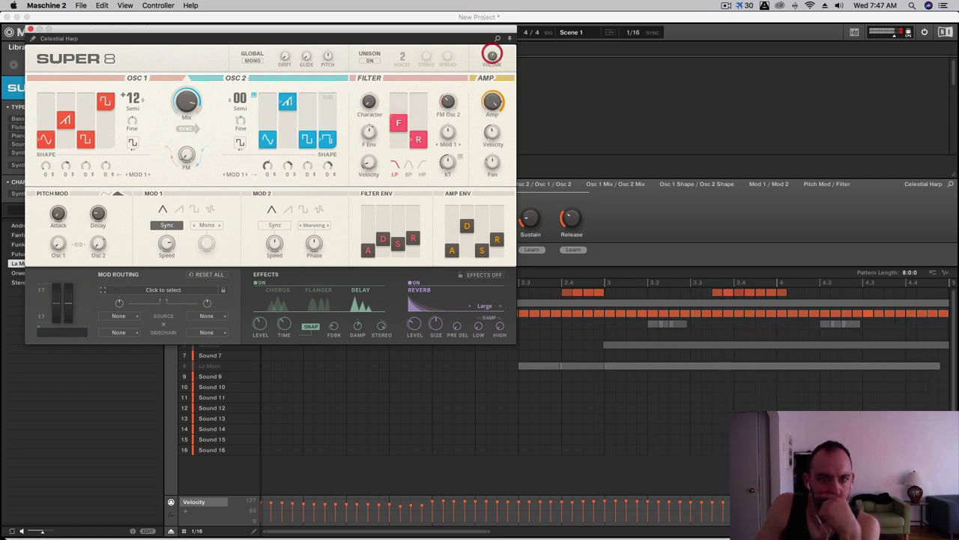
{"action": "left_click", "coordinate": [288, 175]}
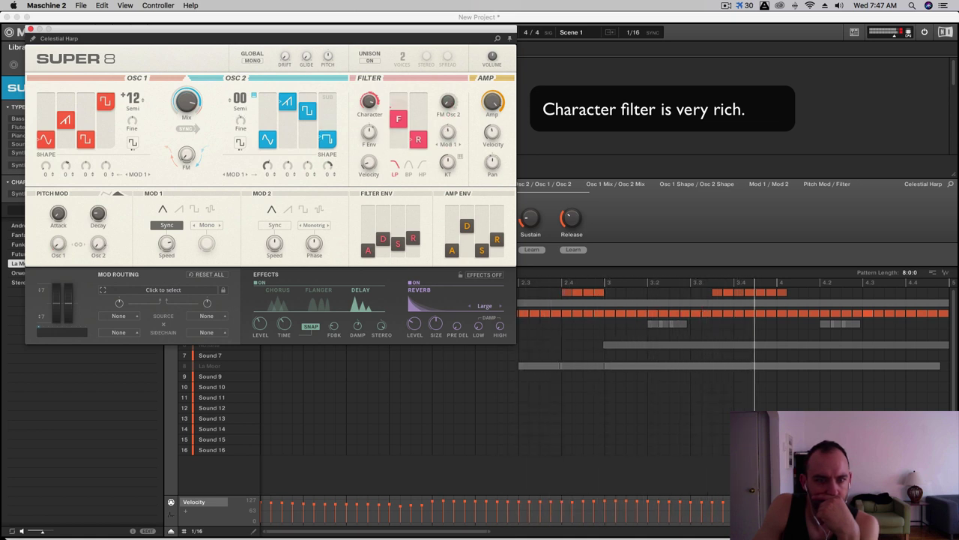
- Set Mod 1 to Trigger mode, adjust its synced Speed, and raise the filter's Character
{"action": "left_click", "coordinate": [211, 227]}
{"action": "left_click", "coordinate": [212, 226]}
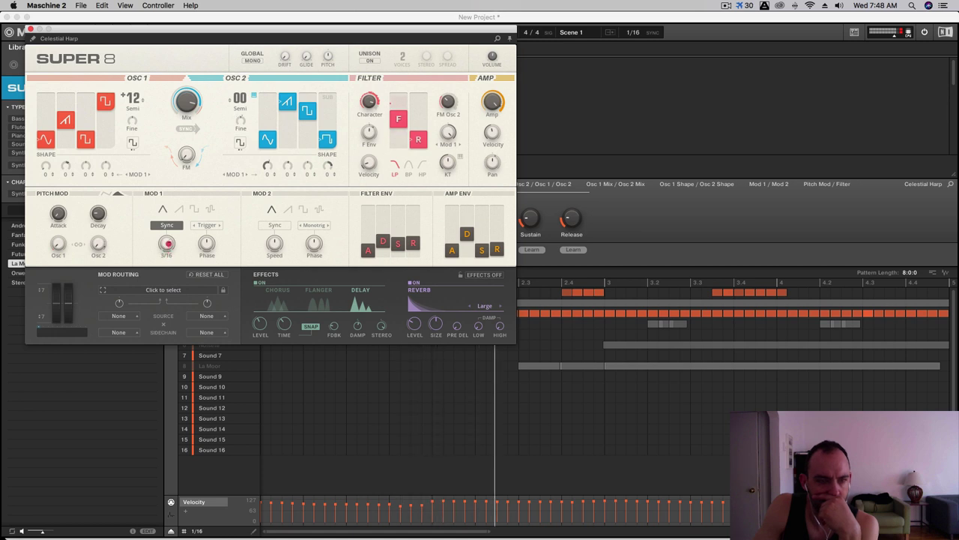
{"action": "left_click_drag", "start_coordinate": [166, 254], "coordinate": [168, 243]}
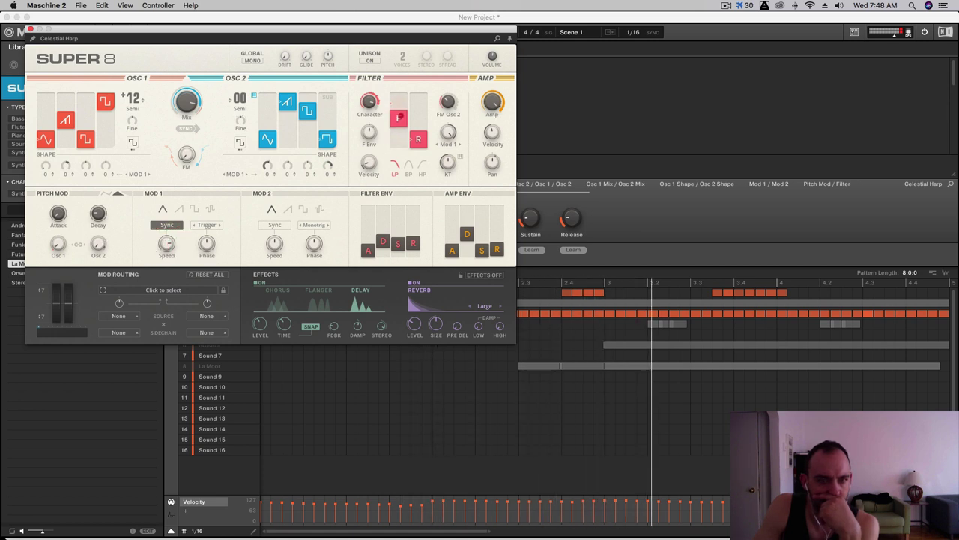
{"action": "left_click_drag", "start_coordinate": [376, 111], "coordinate": [377, 105]}
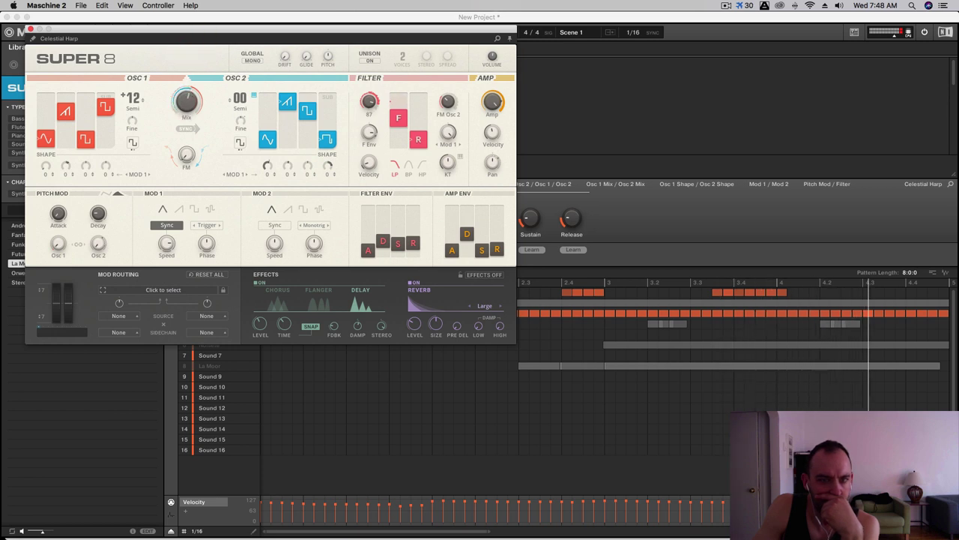
{"action": "mouse_move", "coordinate": [369, 105]}
{"action": "left_mouse_down"}
{"action": "mouse_move", "coordinate": [372, 246]}
{"action": "mouse_move", "coordinate": [376, 50]}
{"action": "left_mouse_up"}
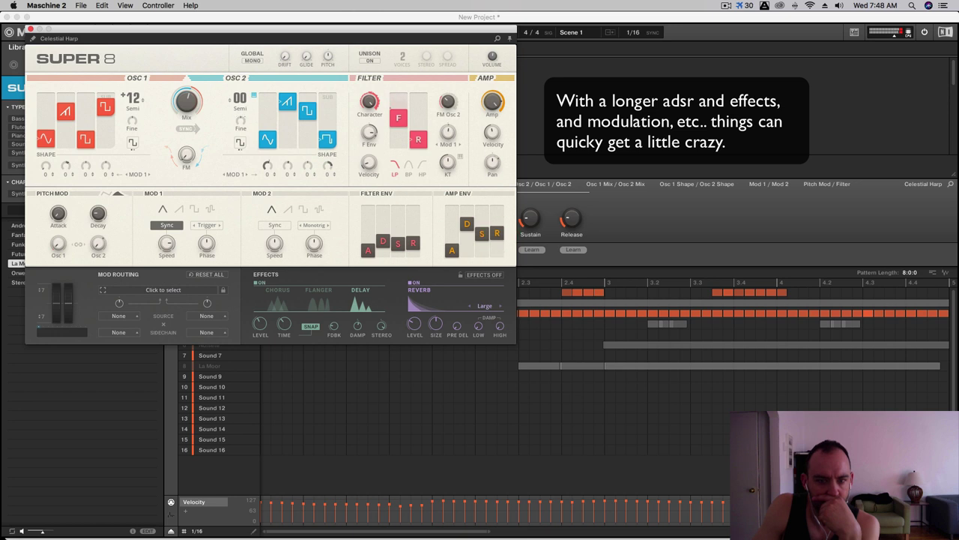
- Try Celestial Harp with its effects and reverb switched off while varying the oscillator Mix
{"action": "left_click", "coordinate": [257, 282]}
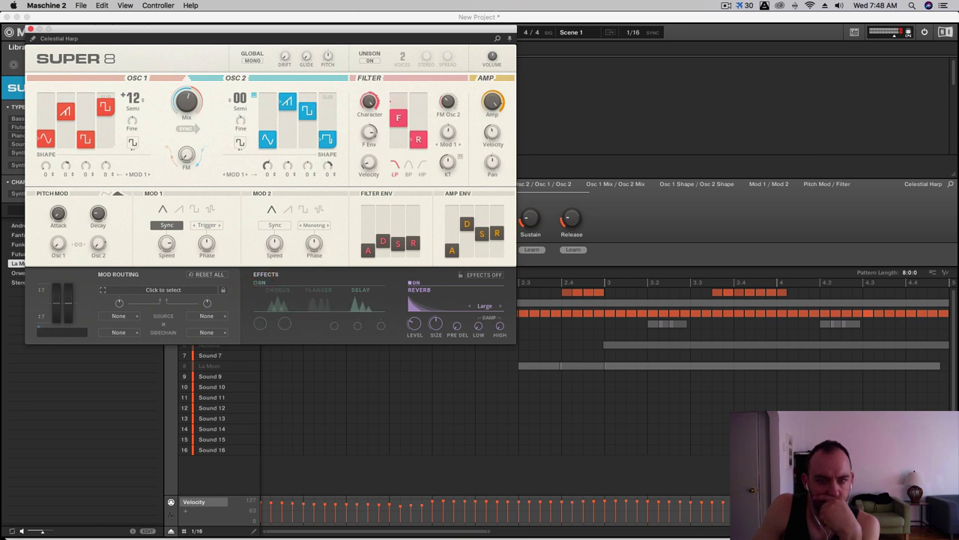
{"action": "left_click", "coordinate": [411, 283]}
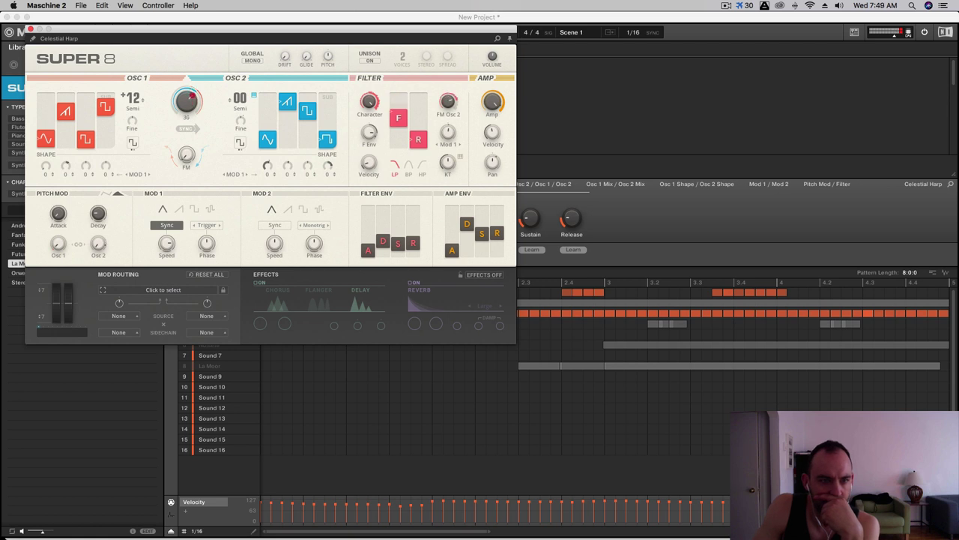
{"action": "left_click_drag", "start_coordinate": [189, 108], "coordinate": [187, 141]}
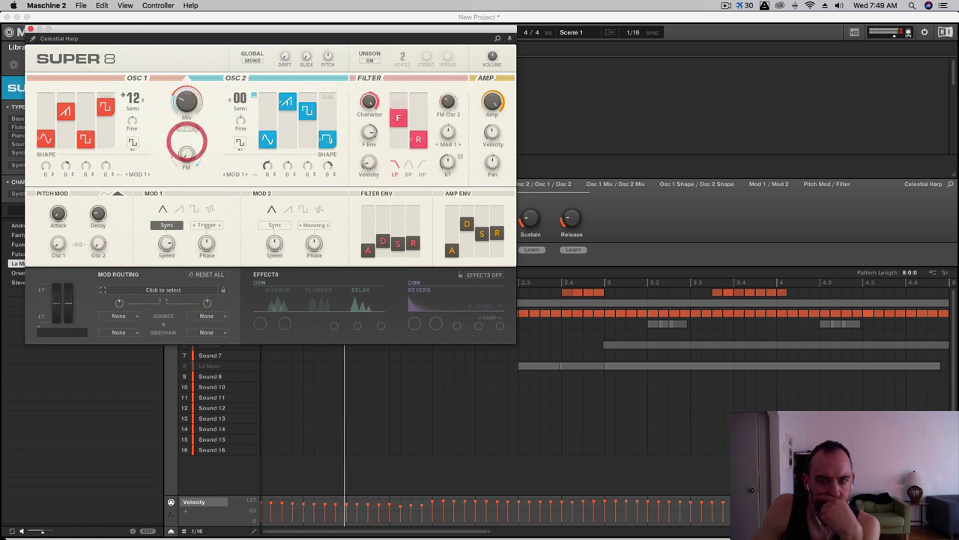
- Lower the release and sustain of Celestial Harp's amp envelope
{"action": "left_click_drag", "start_coordinate": [497, 236], "coordinate": [498, 242]}
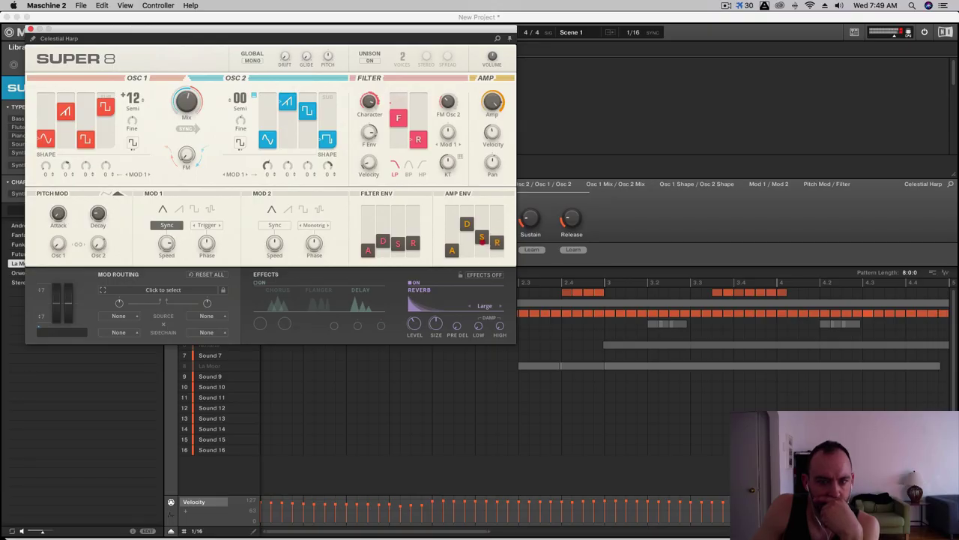
{"action": "left_click", "coordinate": [483, 242]}
- Re-enable the effects, try the Flanger with Wet at about 98 and adjusted Speed, and switch to the Chorus with a changed Speed
{"action": "left_click", "coordinate": [259, 284]}
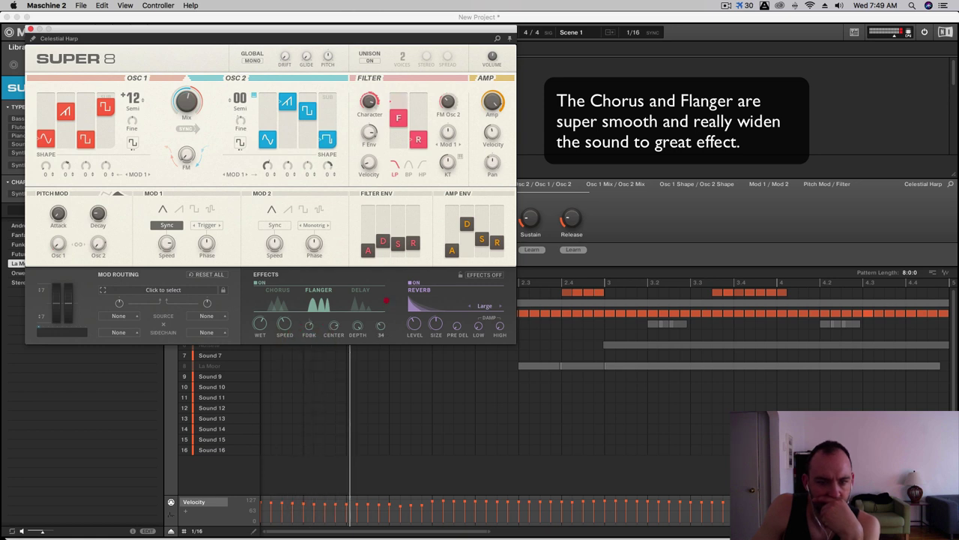
{"action": "left_click_drag", "start_coordinate": [386, 283], "coordinate": [390, 285]}
{"action": "left_click_drag", "start_coordinate": [260, 324], "coordinate": [268, 286]}
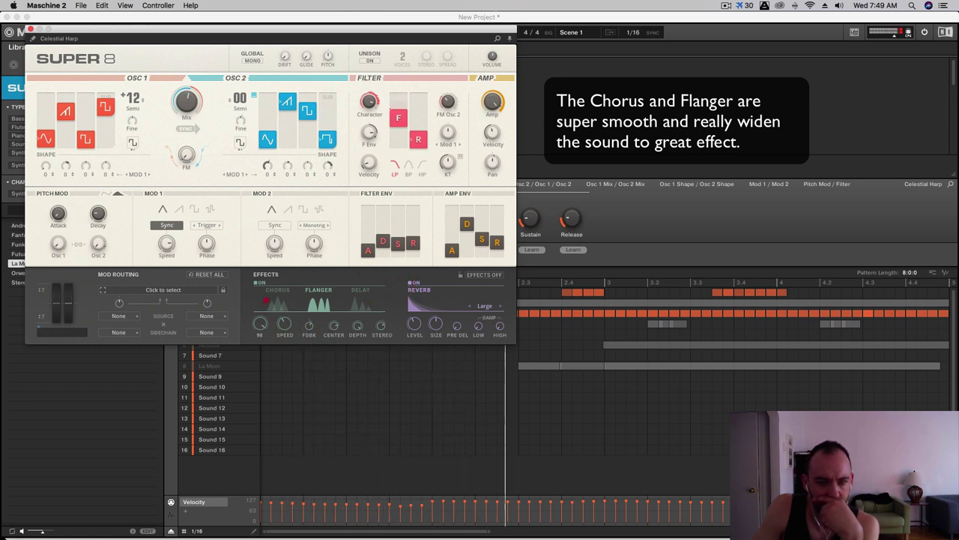
{"action": "left_click_drag", "start_coordinate": [290, 331], "coordinate": [292, 342]}
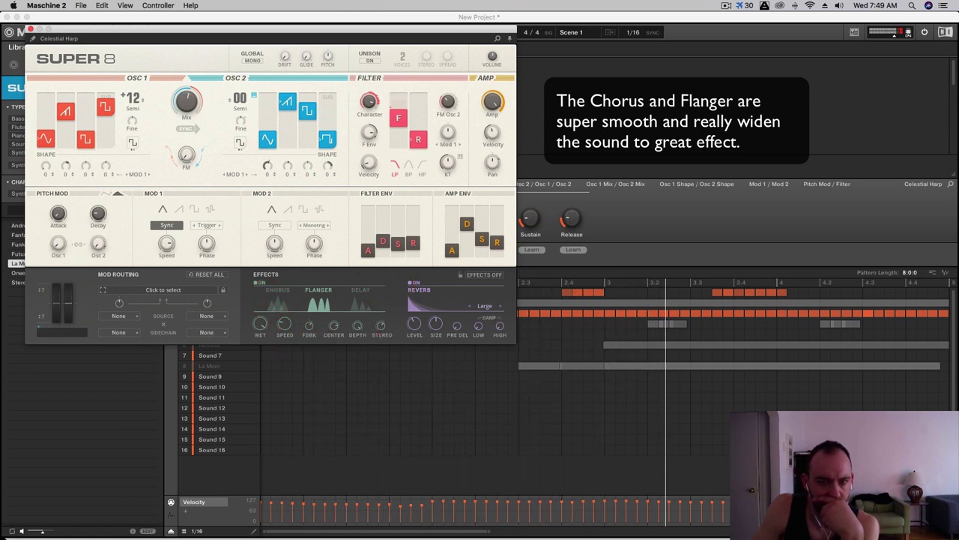
{"action": "left_click", "coordinate": [278, 303]}
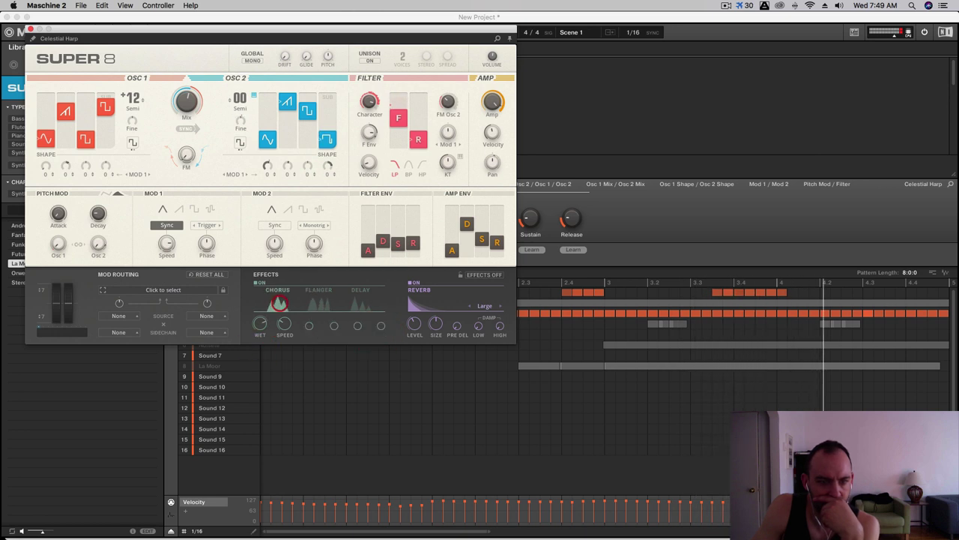
{"action": "left_click_drag", "start_coordinate": [284, 324], "coordinate": [291, 292]}
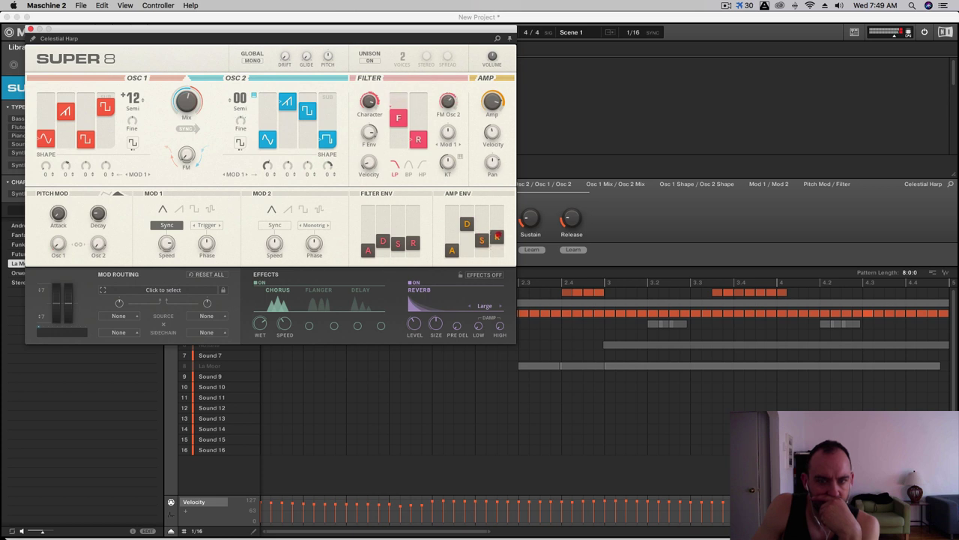
- Vary the amp envelope's release down to minimum, readjust the filter's Mod 1 amount, and select the Flanger effect
{"action": "left_click_drag", "start_coordinate": [498, 235], "coordinate": [498, 233]}
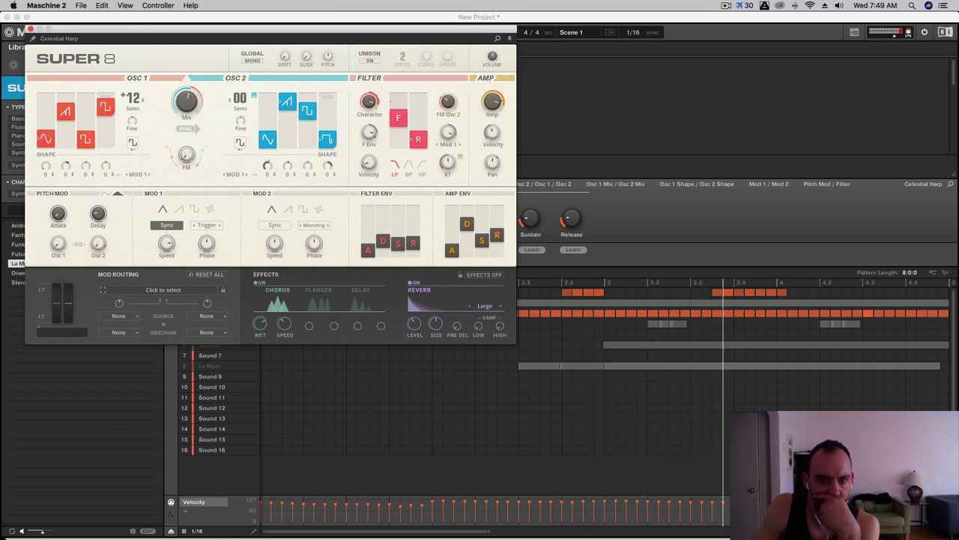
{"action": "left_click", "coordinate": [497, 235]}
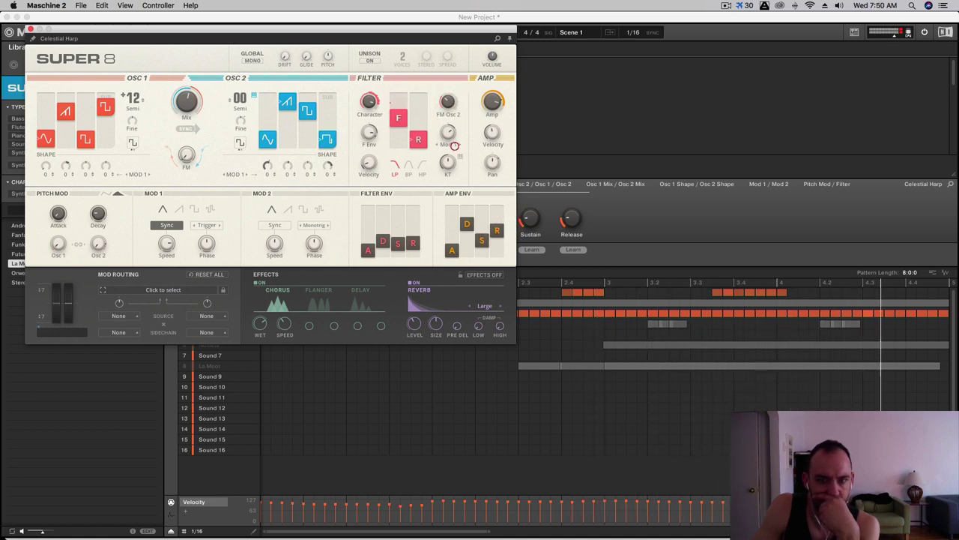
{"action": "left_click_drag", "start_coordinate": [498, 240], "coordinate": [497, 252]}
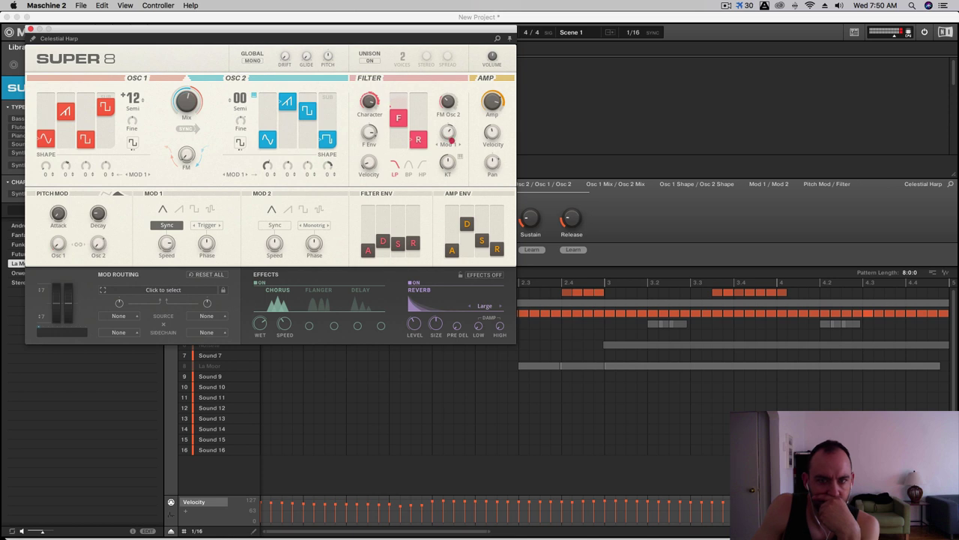
{"action": "left_click", "coordinate": [450, 148]}
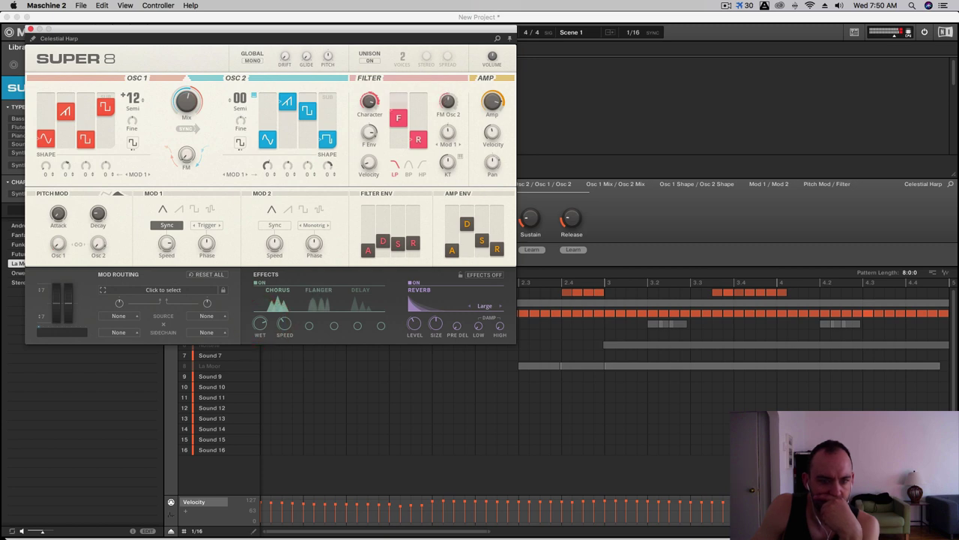
{"action": "left_click", "coordinate": [319, 303]}
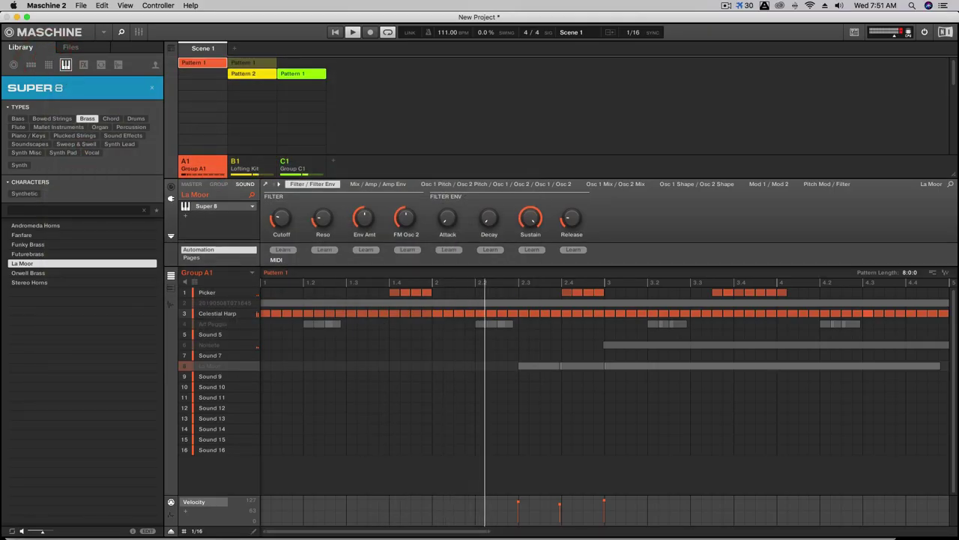
- Reopen Celestial Harp's Super 8 editor and dismiss the Reaktor Demo Products window
{"action": "left_click", "coordinate": [362, 313]}
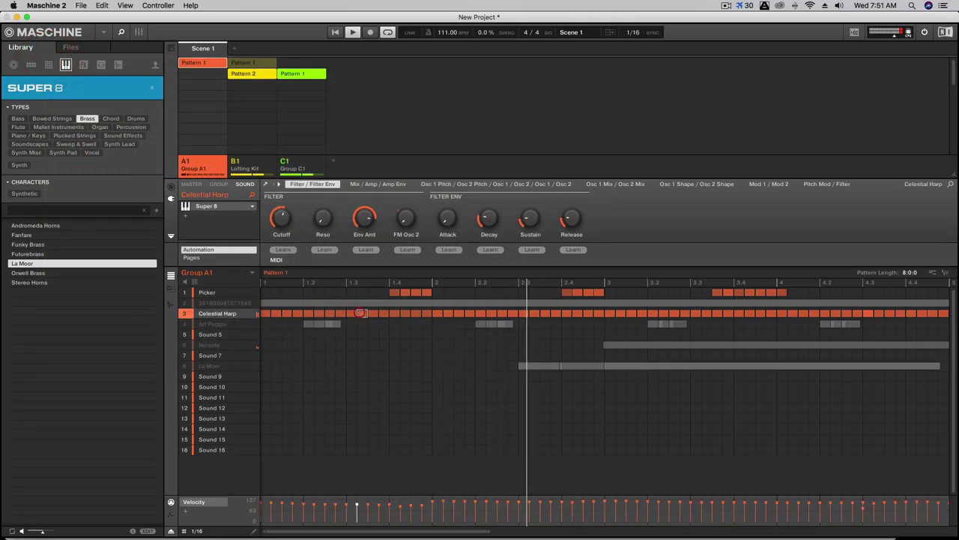
{"action": "left_click", "coordinate": [265, 184]}
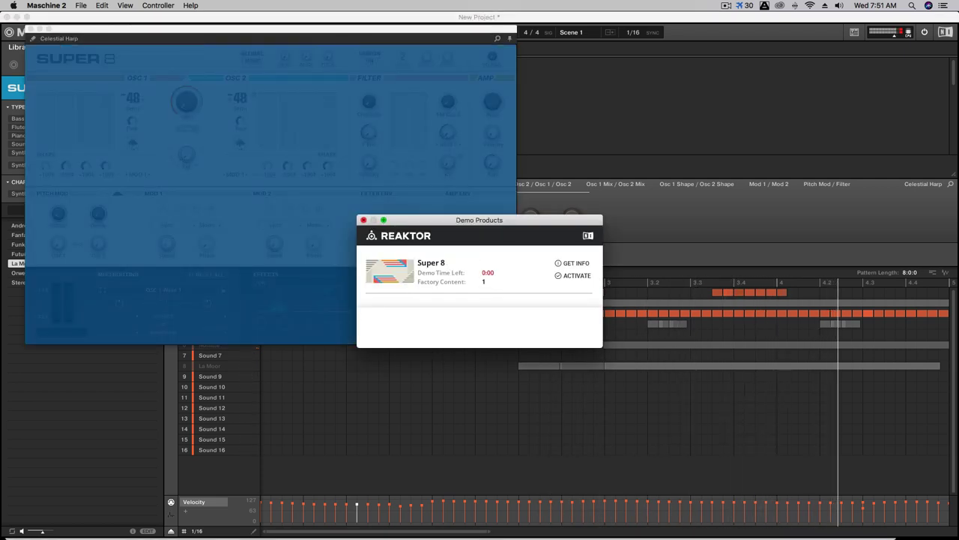
{"action": "key", "text": "Escape"}
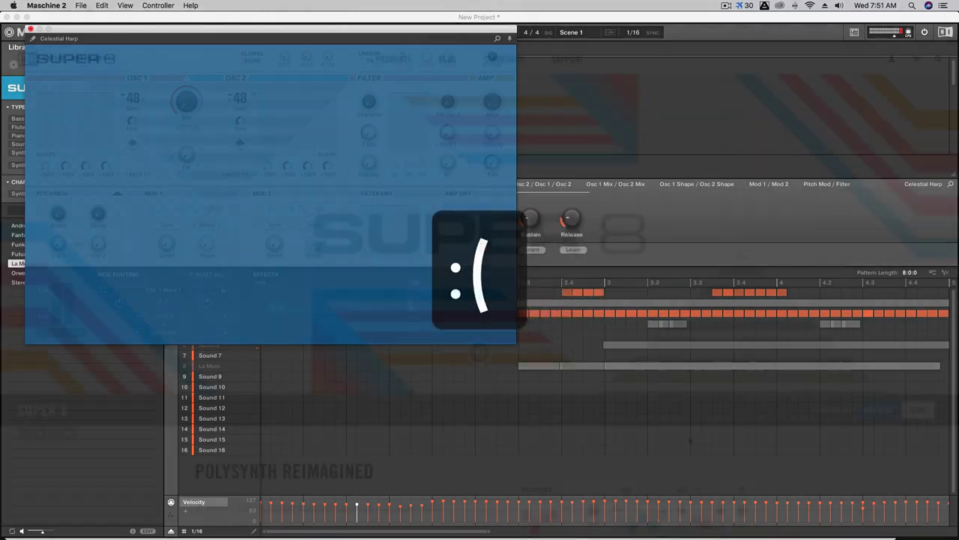